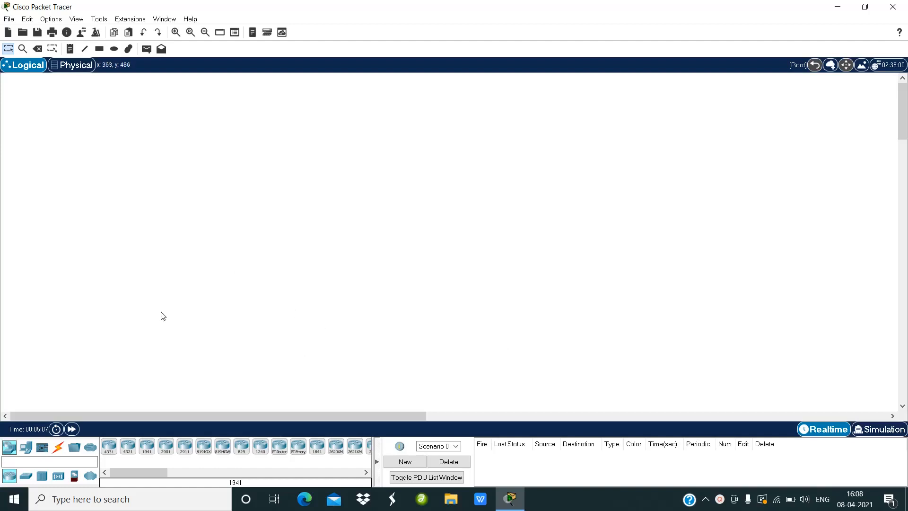
# Step: Place two generic PCs on the workspace, one below centre and one to its right
pyautogui.click(26, 446)
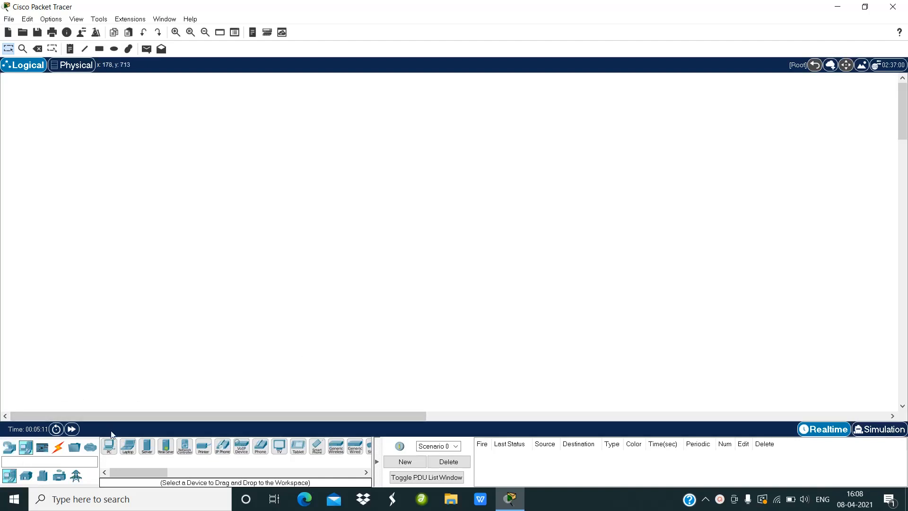
pyautogui.click(109, 447)
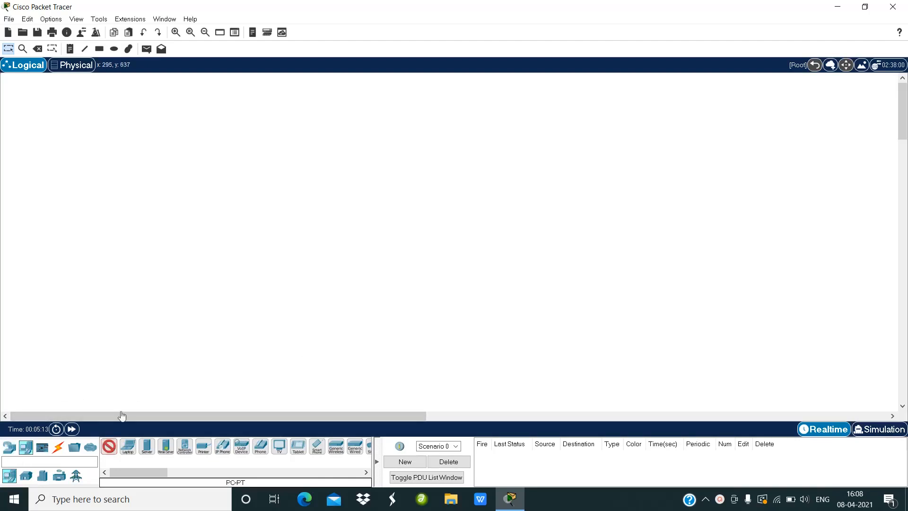
pyautogui.click(270, 279)
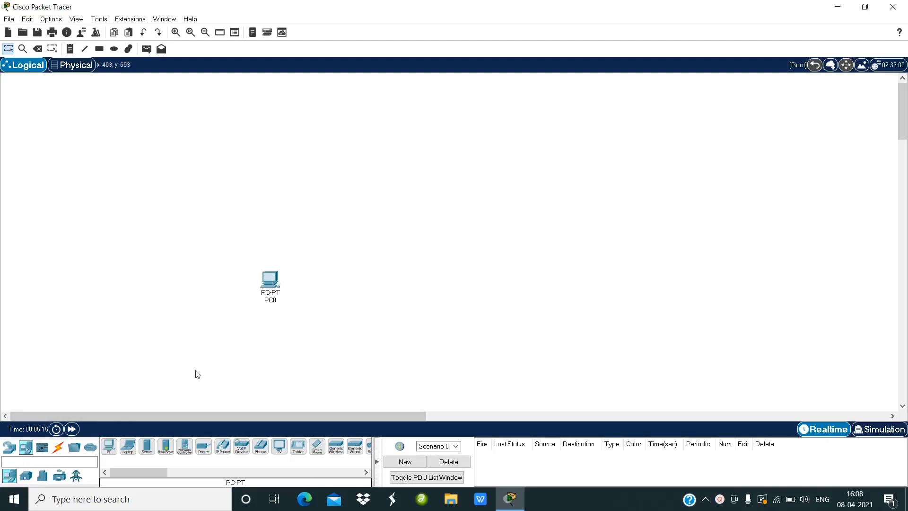
pyautogui.click(109, 446)
pyautogui.click(385, 248)
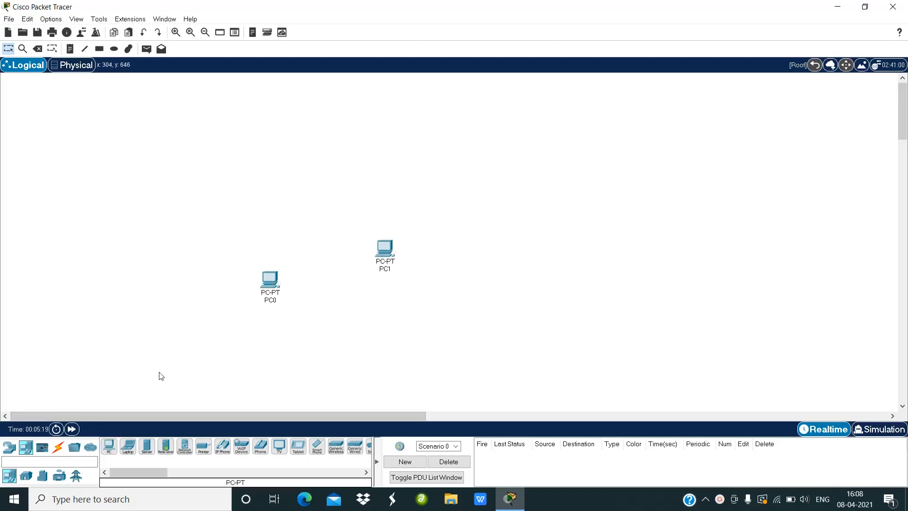
# Step: Place three more generic PCs on the workspace above and to the left of the first two
pyautogui.click(108, 446)
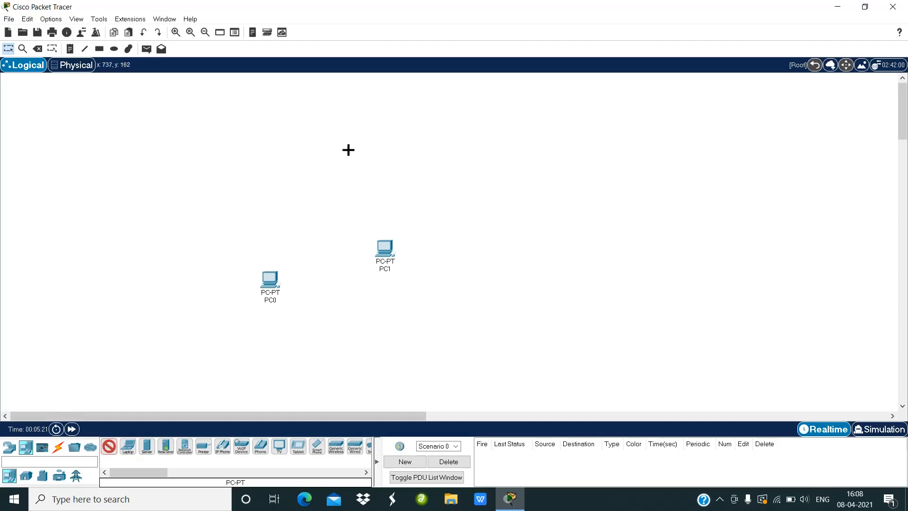
pyautogui.click(374, 149)
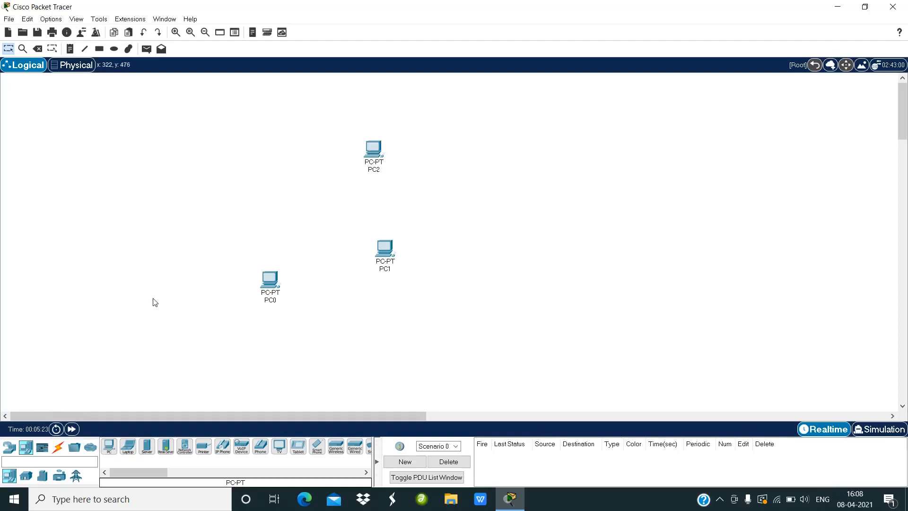
pyautogui.click(110, 447)
pyautogui.click(279, 123)
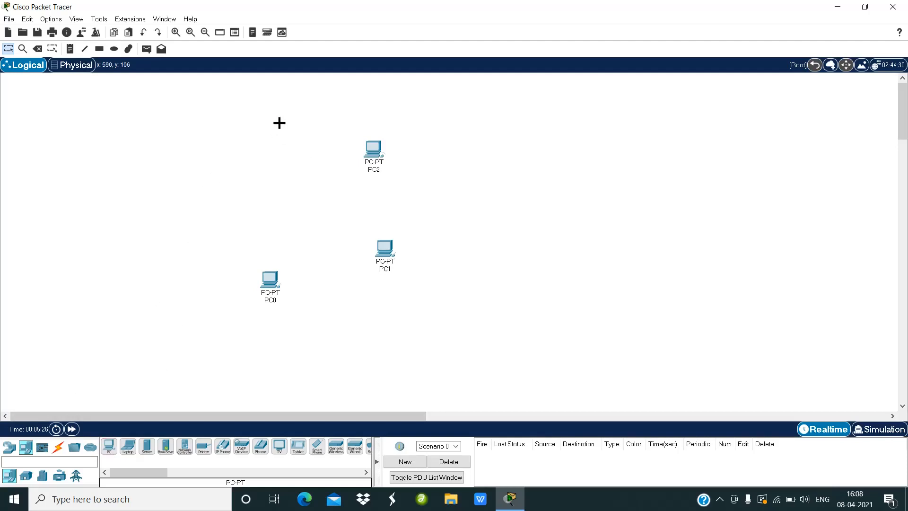
pyautogui.click(109, 448)
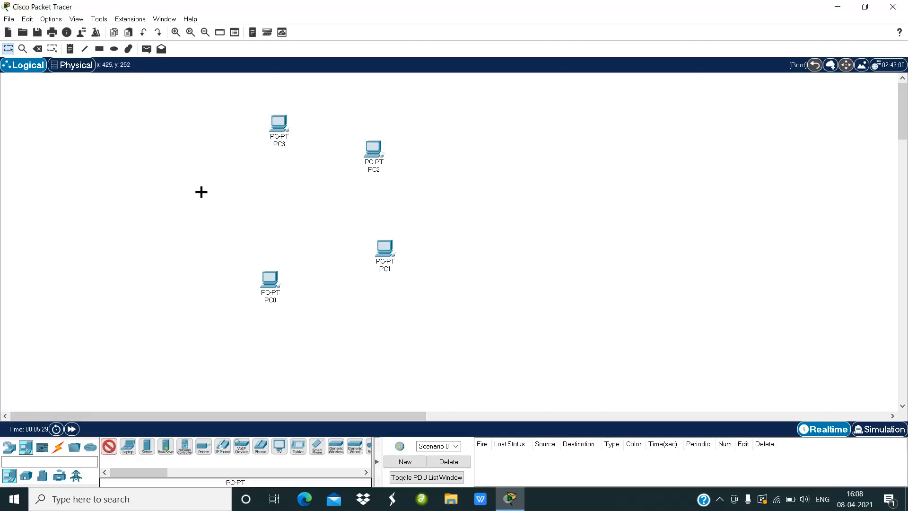
pyautogui.click(208, 192)
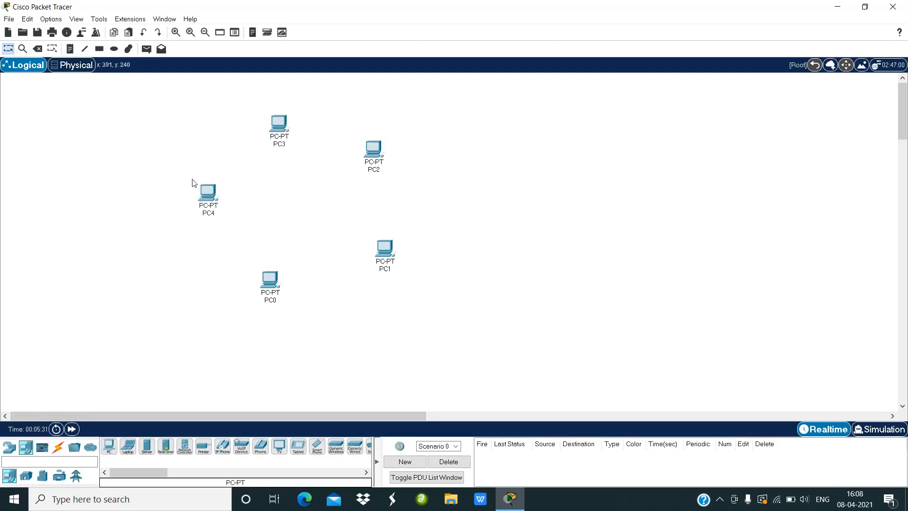
# Step: Rearrange the five PCs into a rough circle around an empty centre
pyautogui.moveTo(276, 282); pyautogui.dragTo(276, 313)
pyautogui.moveTo(382, 264); pyautogui.dragTo(371, 304)
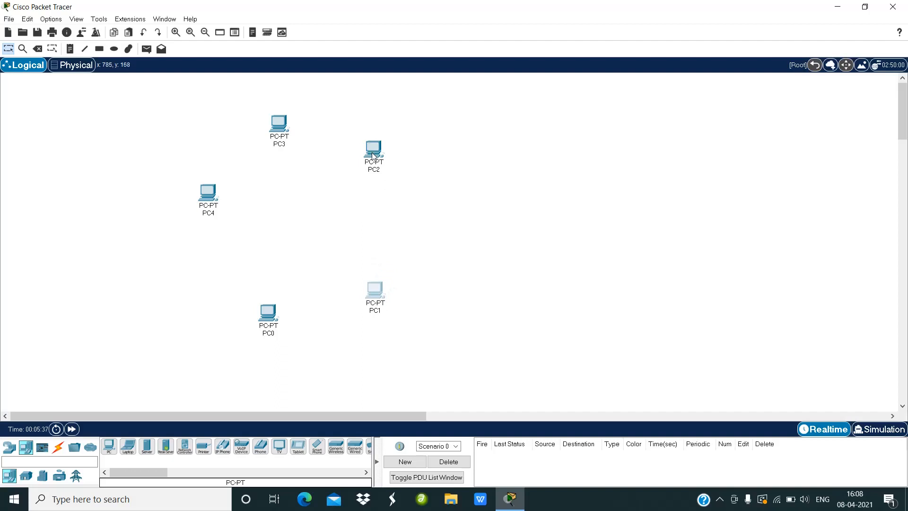
pyautogui.moveTo(373, 156); pyautogui.dragTo(398, 202)
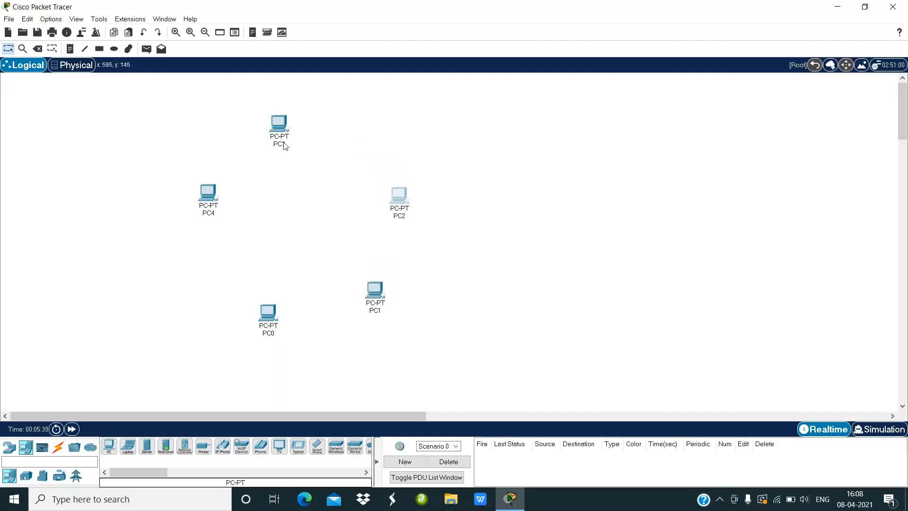
pyautogui.moveTo(276, 127); pyautogui.dragTo(293, 124)
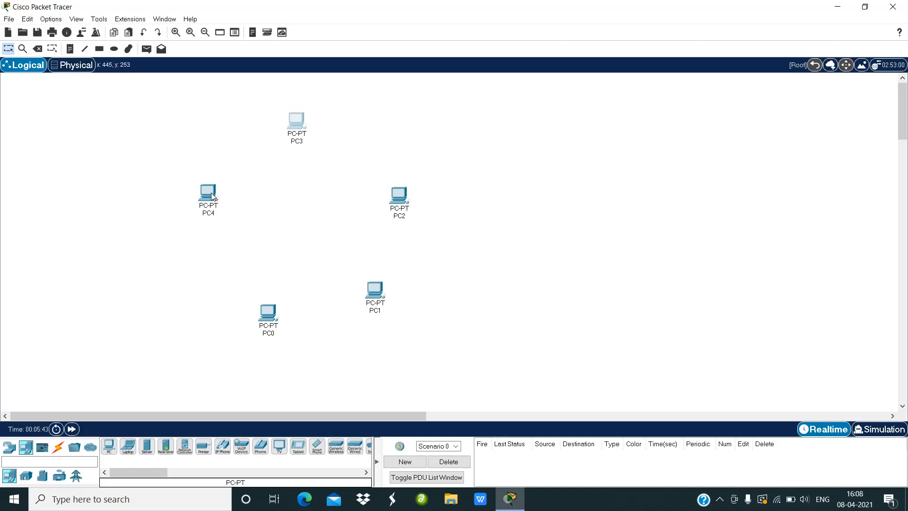
pyautogui.moveTo(209, 201); pyautogui.dragTo(197, 222)
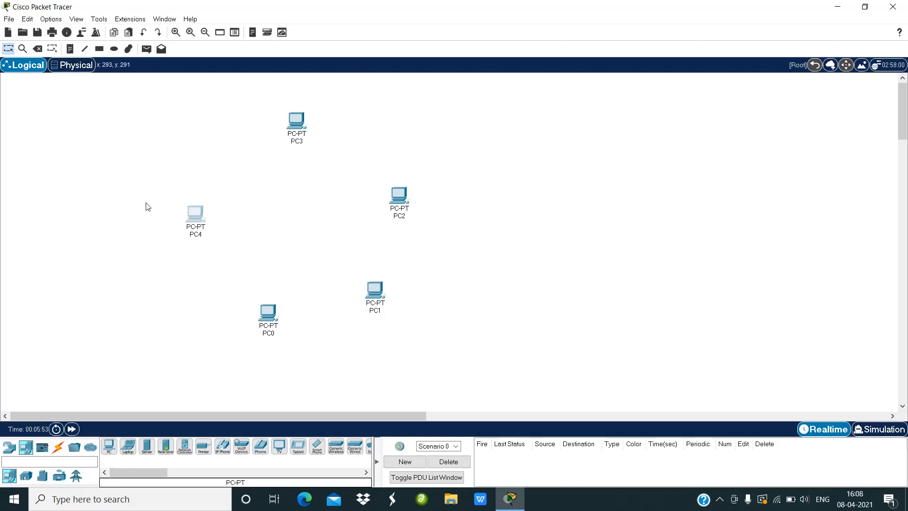
# Step: Place a 2960 switch in the middle of the five PCs
pyautogui.click(9, 446)
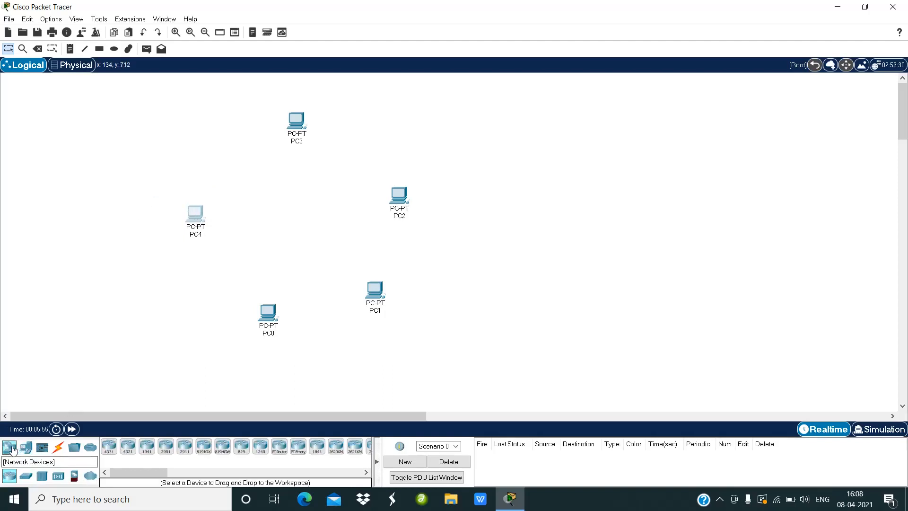
pyautogui.click(26, 476)
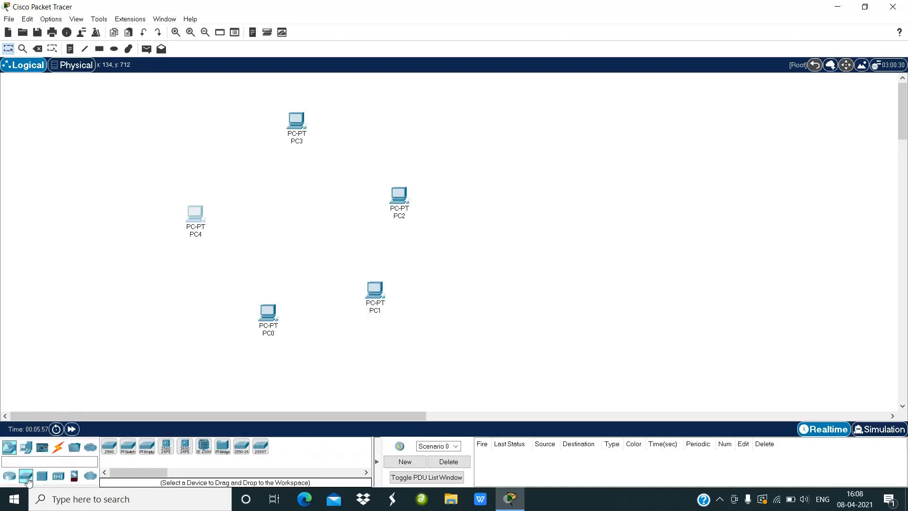
pyautogui.click(110, 447)
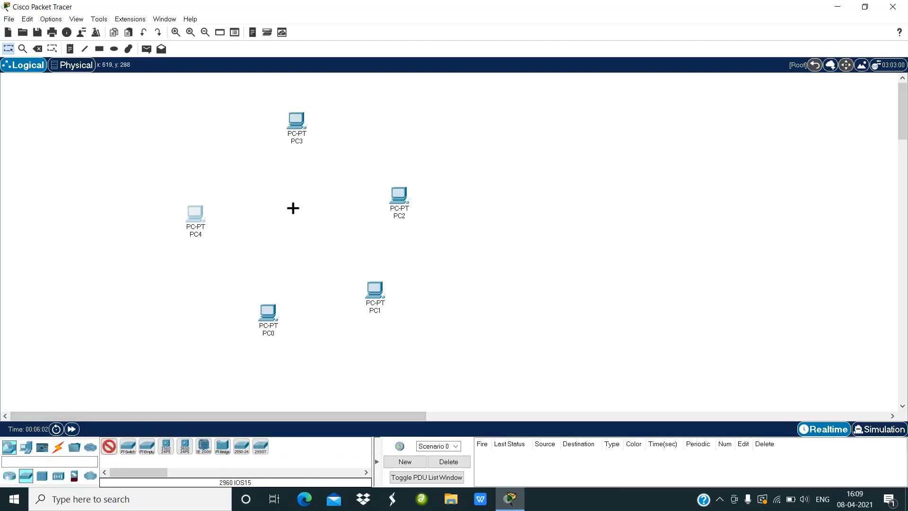
pyautogui.click(292, 216)
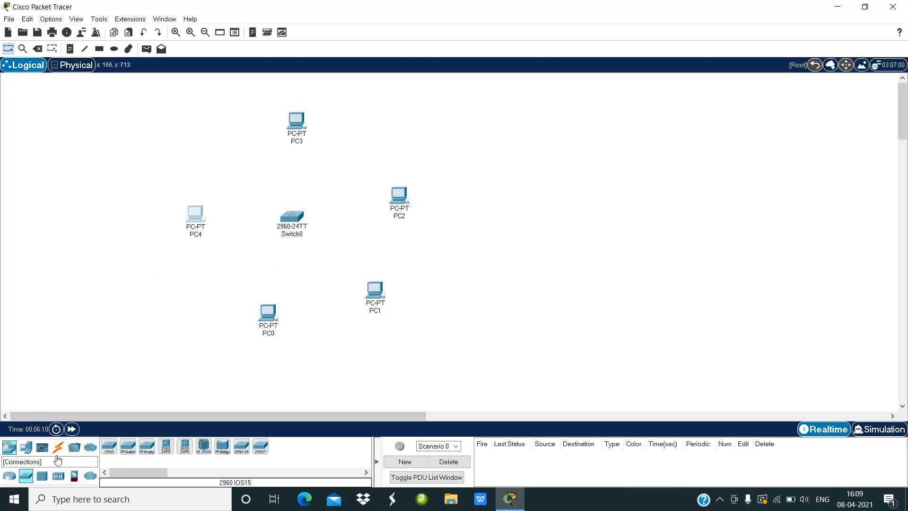
# Step: Connect the switch to PC0 and PC4 using the automatic connection type
pyautogui.click(57, 453)
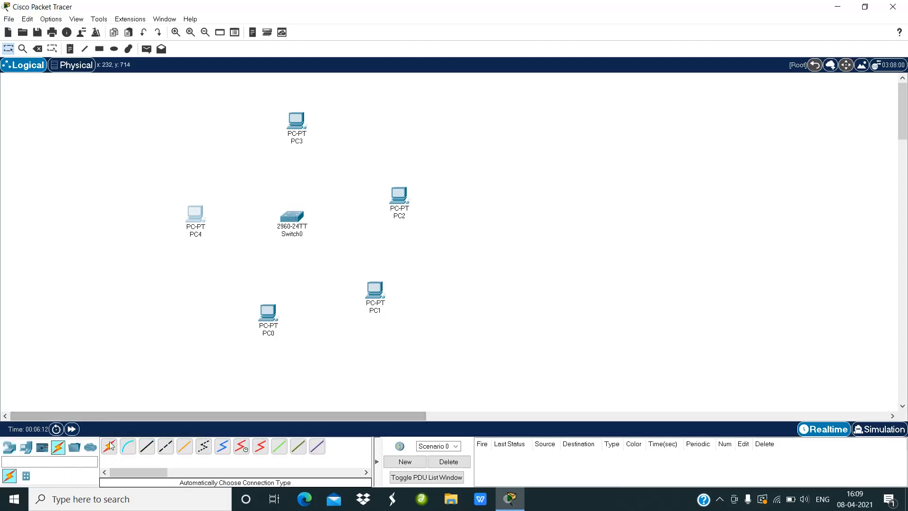
pyautogui.click(107, 453)
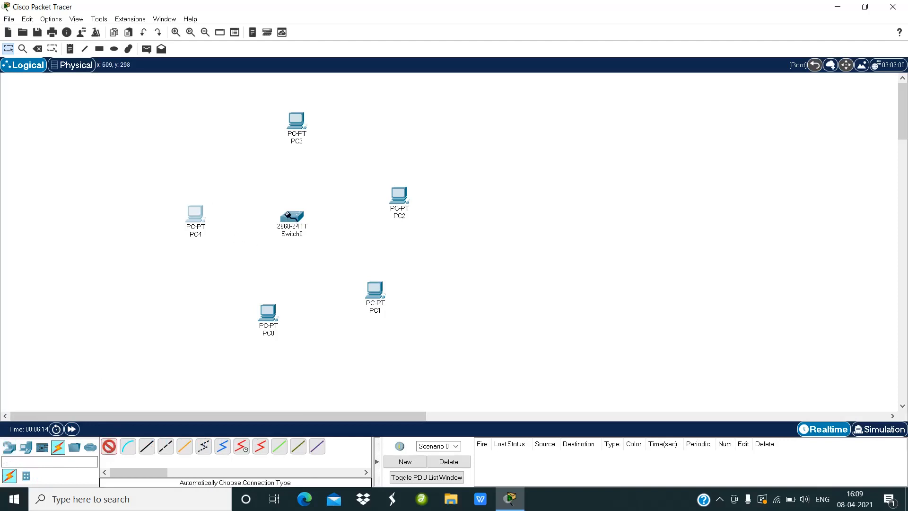
pyautogui.click(288, 215)
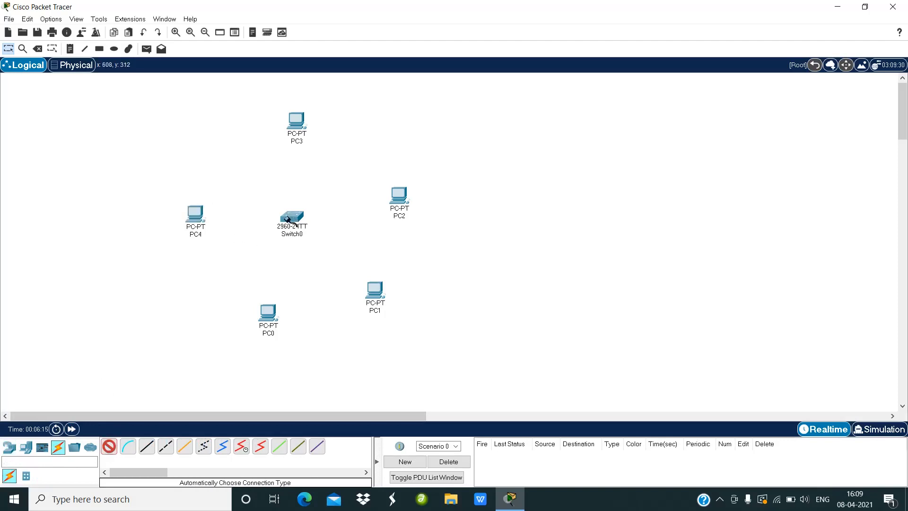
pyautogui.click(265, 316)
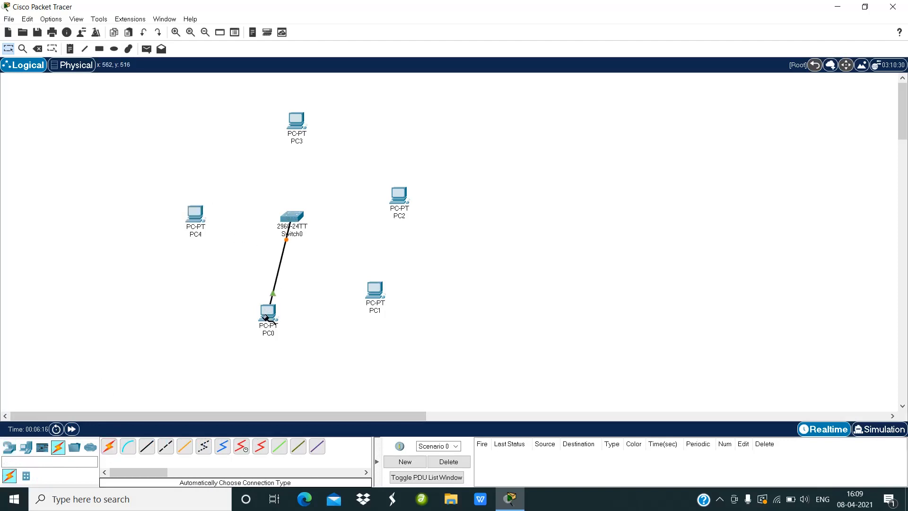
pyautogui.click(107, 454)
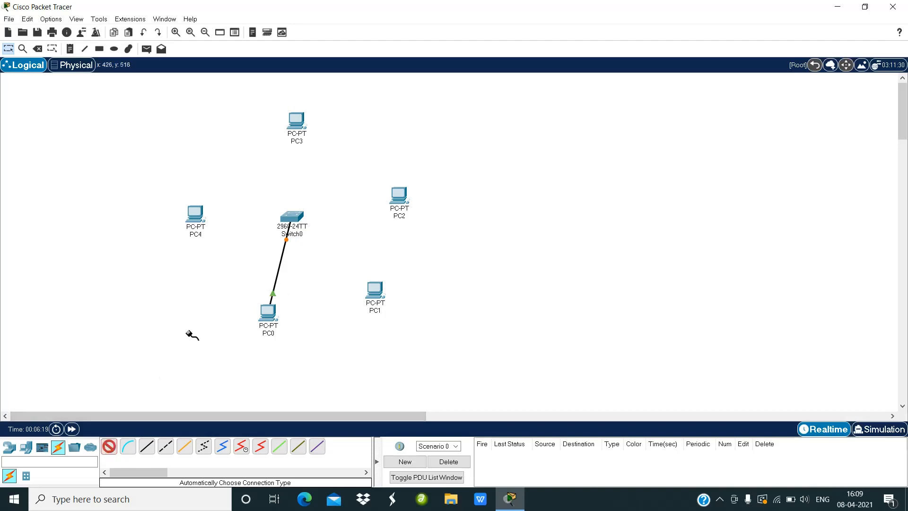
pyautogui.click(289, 211)
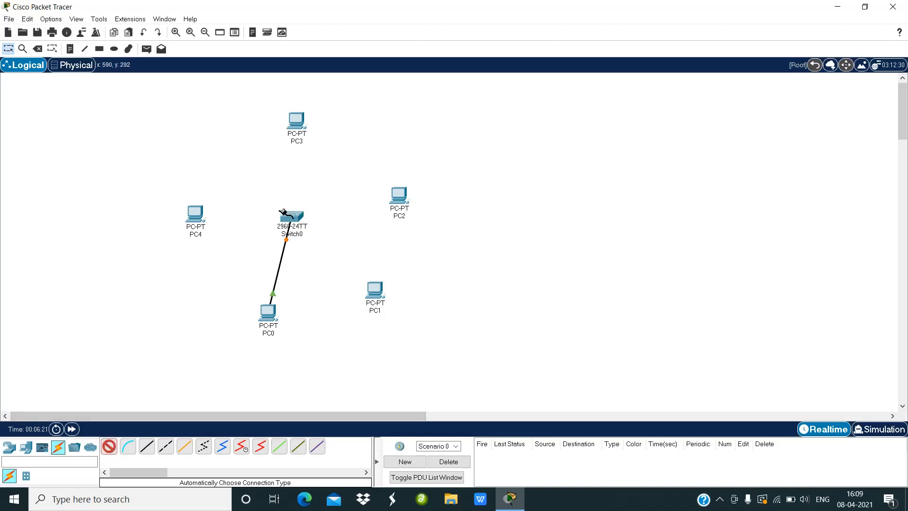
pyautogui.click(196, 219)
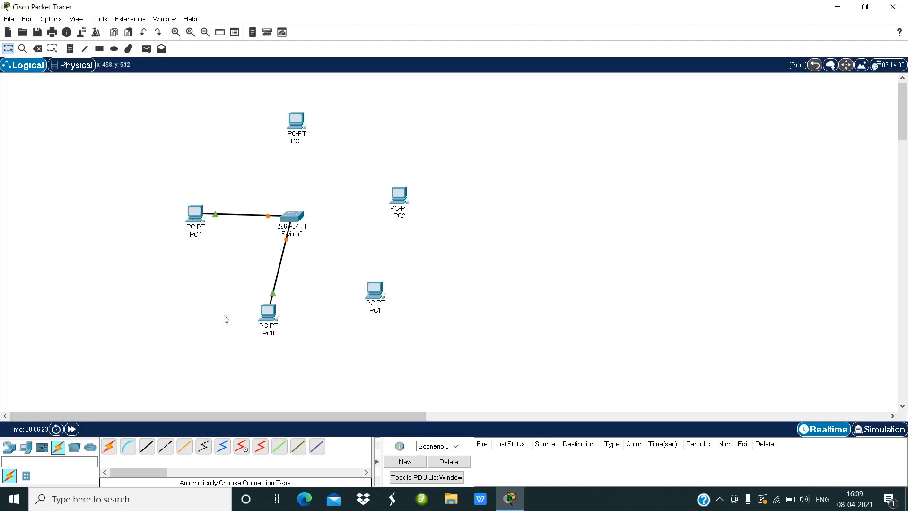
# Step: Connect the switch to PC3, PC2 and PC1 using the automatic connection type
pyautogui.click(109, 447)
pyautogui.click(291, 214)
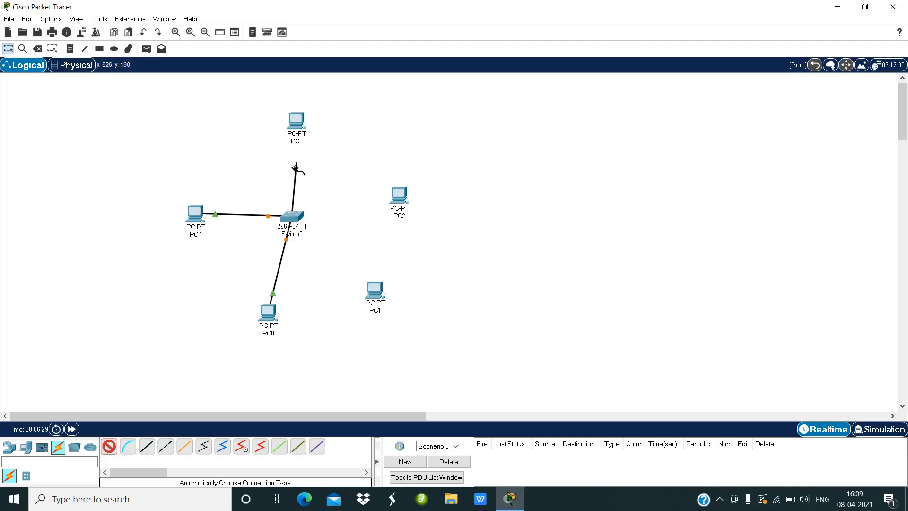
pyautogui.click(295, 122)
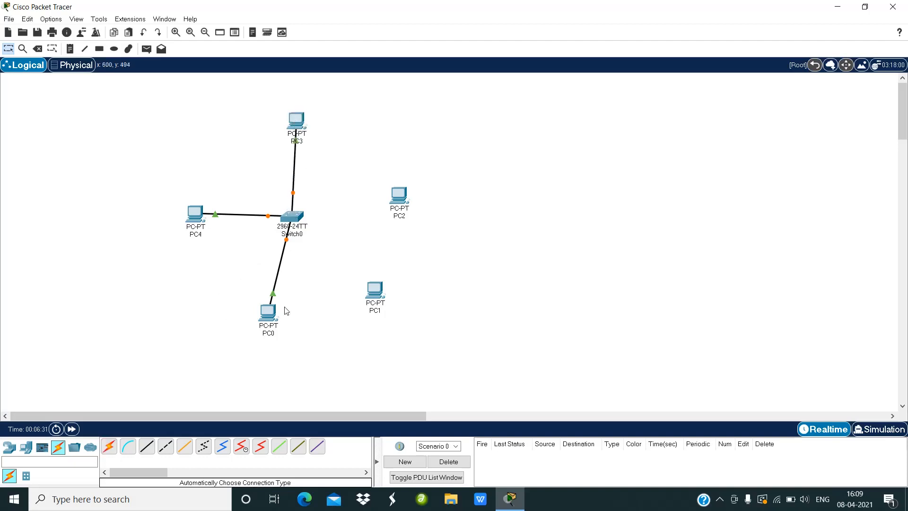
pyautogui.click(109, 449)
pyautogui.click(289, 217)
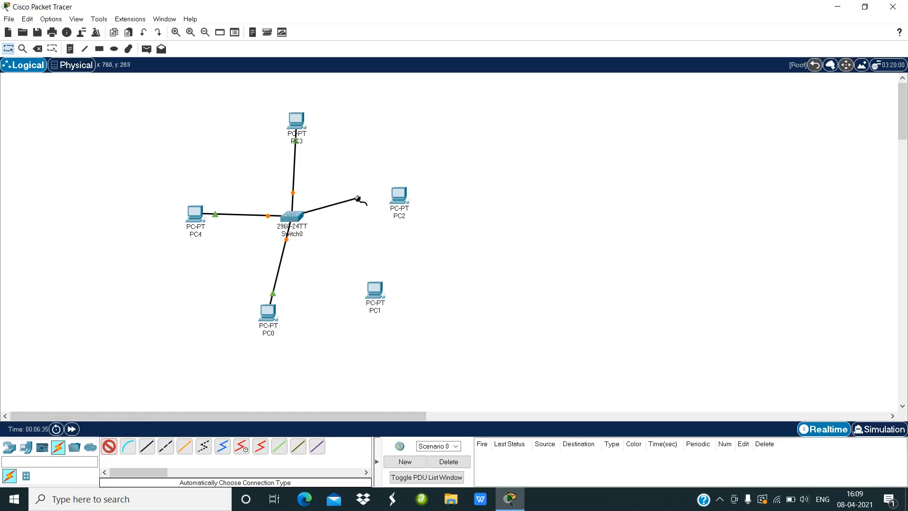
pyautogui.click(403, 203)
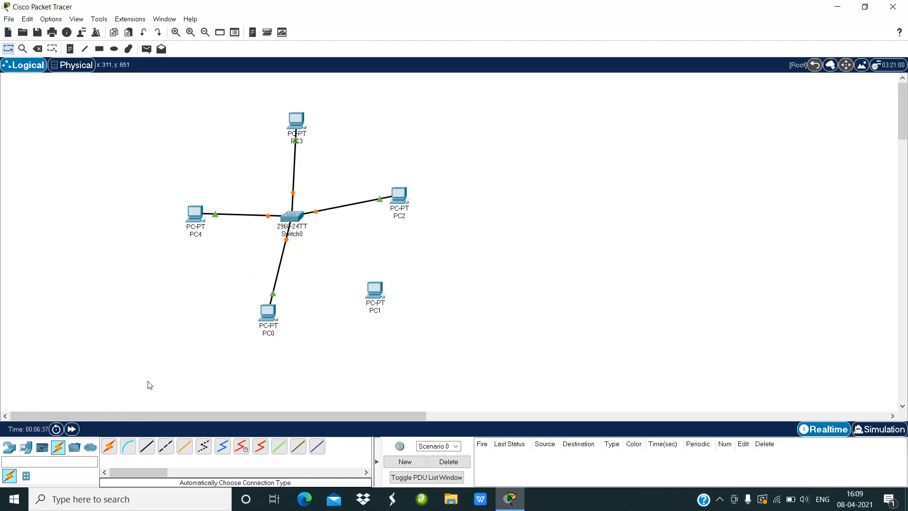
pyautogui.click(108, 446)
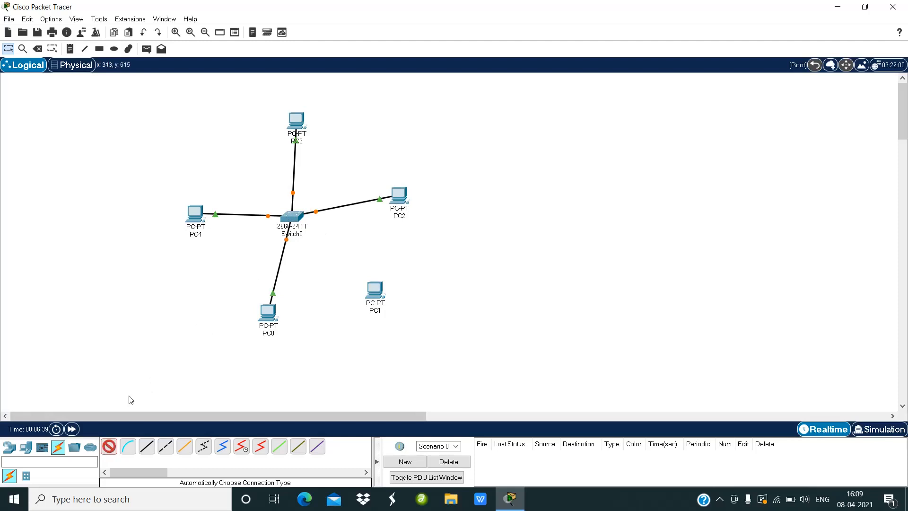
pyautogui.click(288, 215)
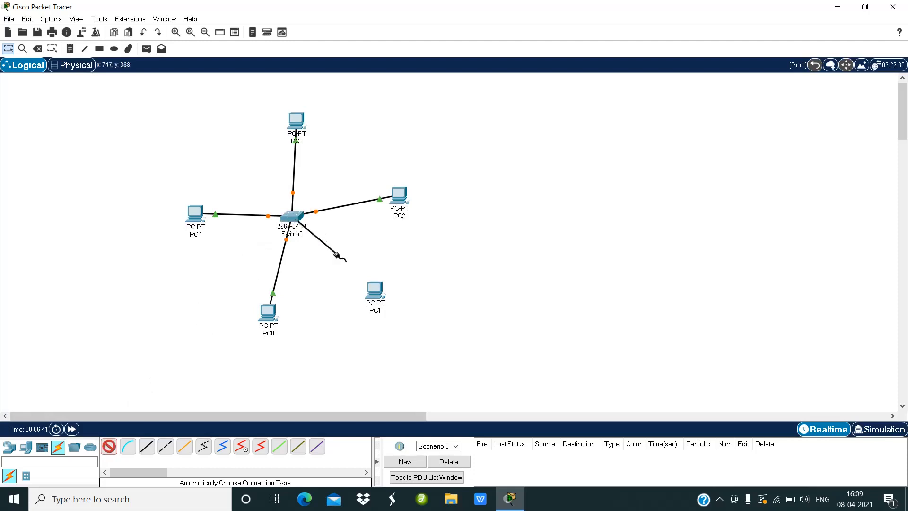
pyautogui.click(374, 295)
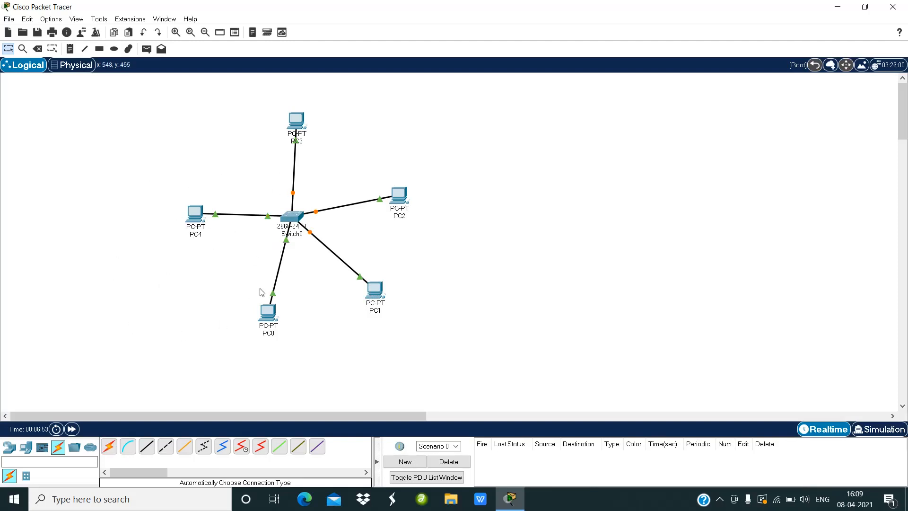
# Step: Give PC0 the static IPv4 address 192.168.10.1 with subnet mask 255.255.255.0 in its IP Configuration
pyautogui.click(269, 318)
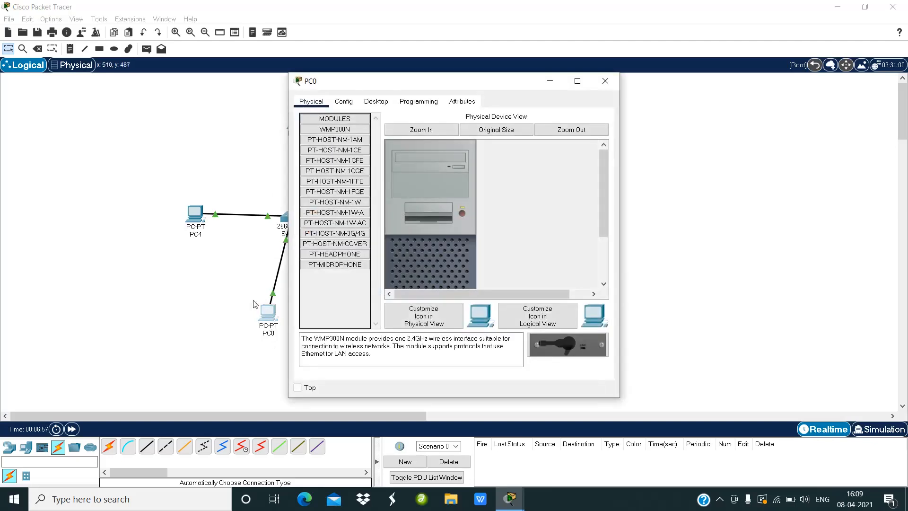
pyautogui.click(375, 102)
pyautogui.click(345, 137)
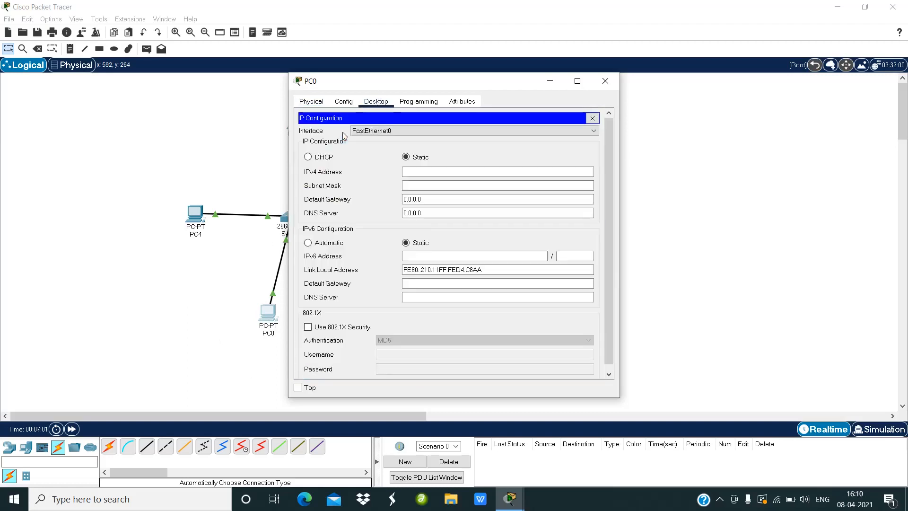
pyautogui.click(415, 172)
pyautogui.write('192.168.10.1')
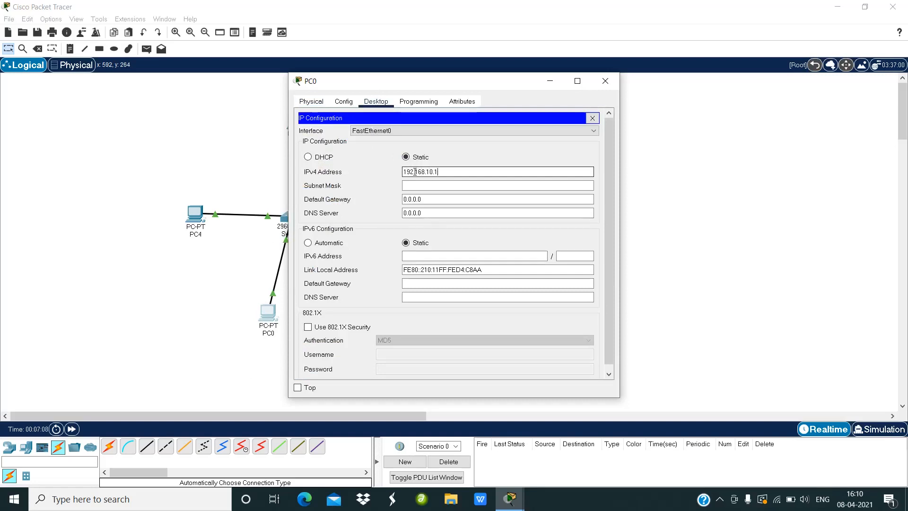
pyautogui.click(421, 186)
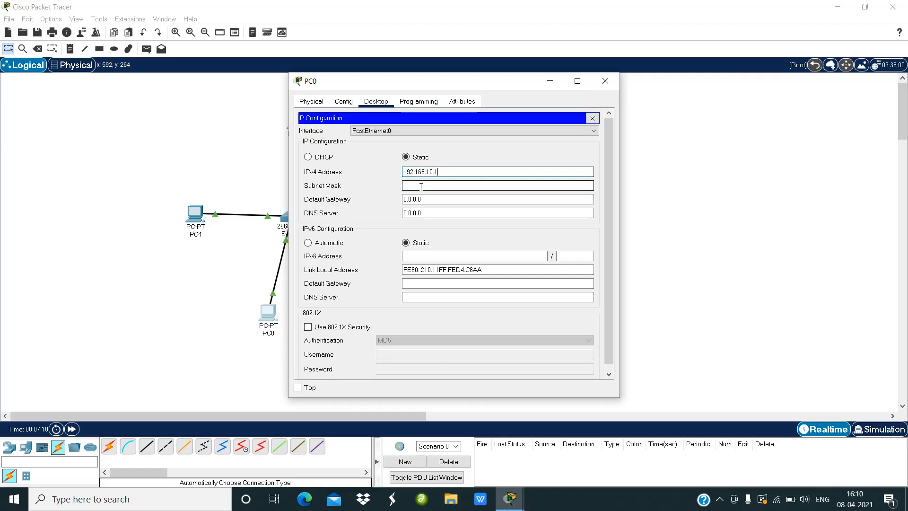
pyautogui.click(420, 186)
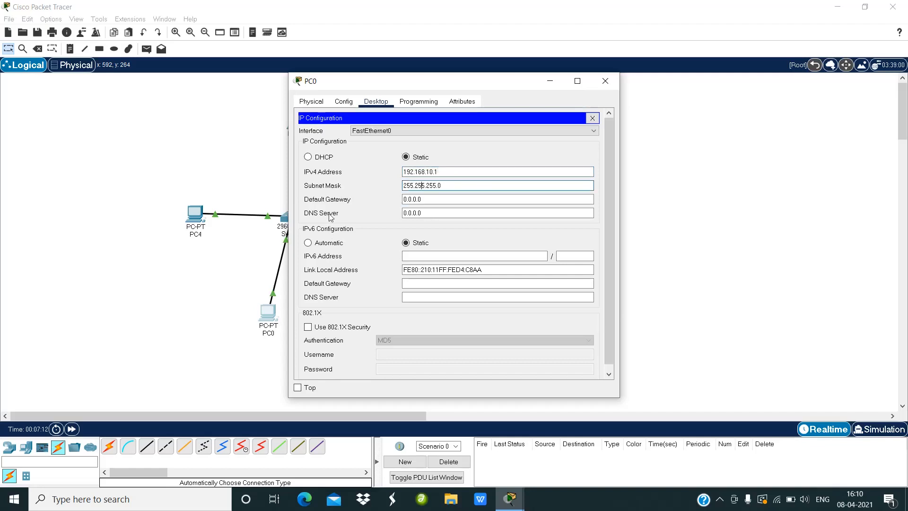
pyautogui.click(607, 82)
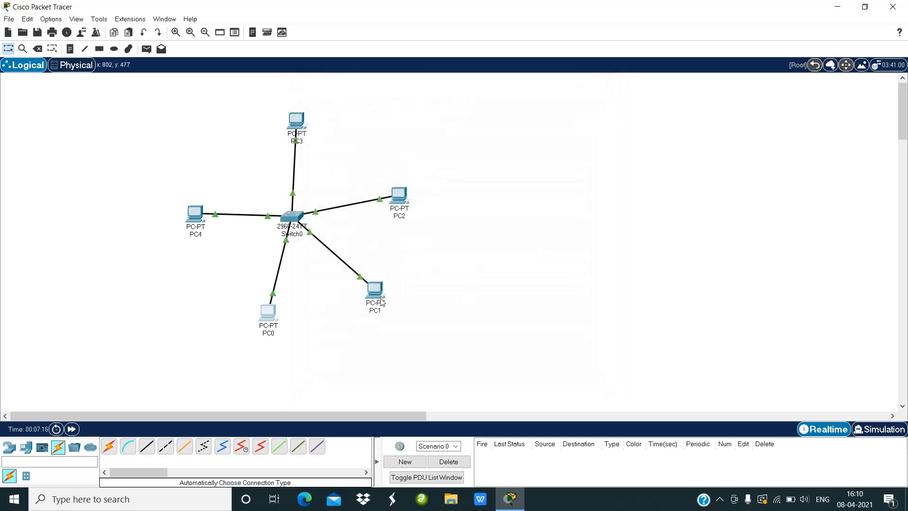
# Step: Give PC1 the static IPv4 address 192.168.10.2 with subnet mask 255.255.255.0 in its IP Configuration
pyautogui.click(381, 302)
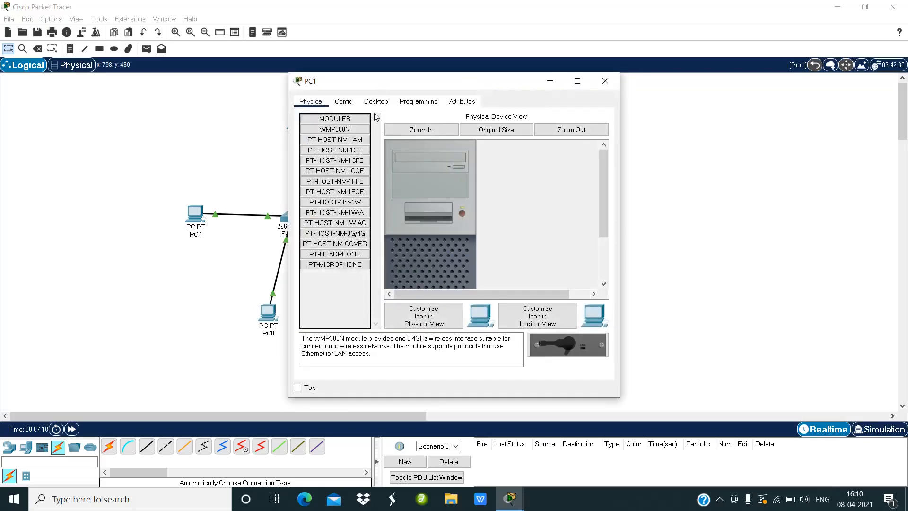
pyautogui.click(377, 103)
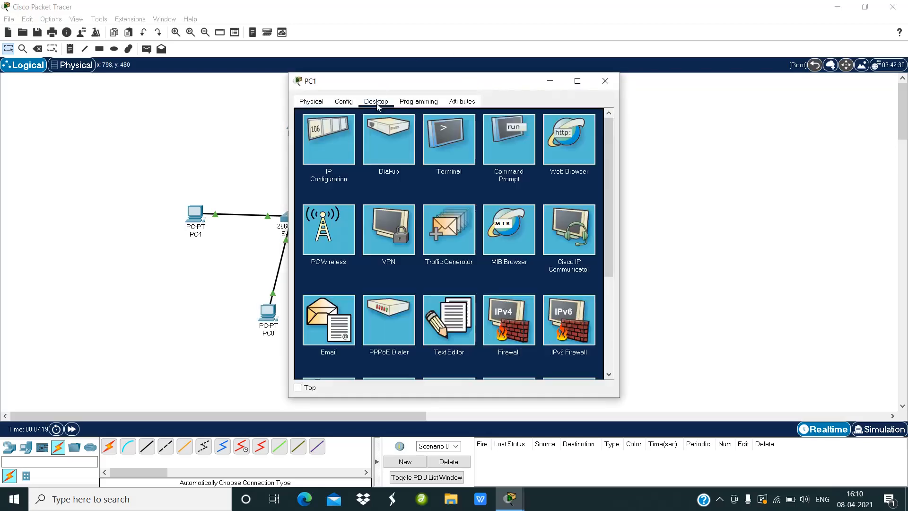
pyautogui.click(337, 163)
pyautogui.click(419, 171)
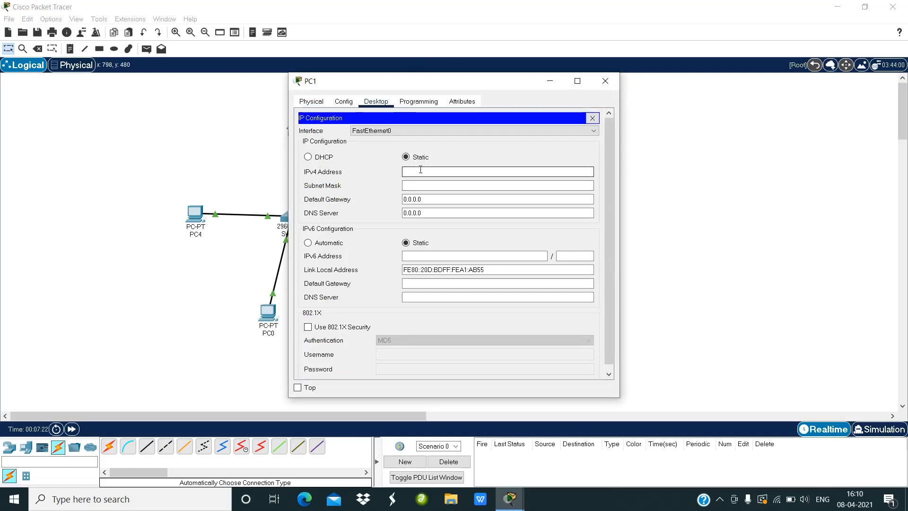
pyautogui.write('192.168.10.2')
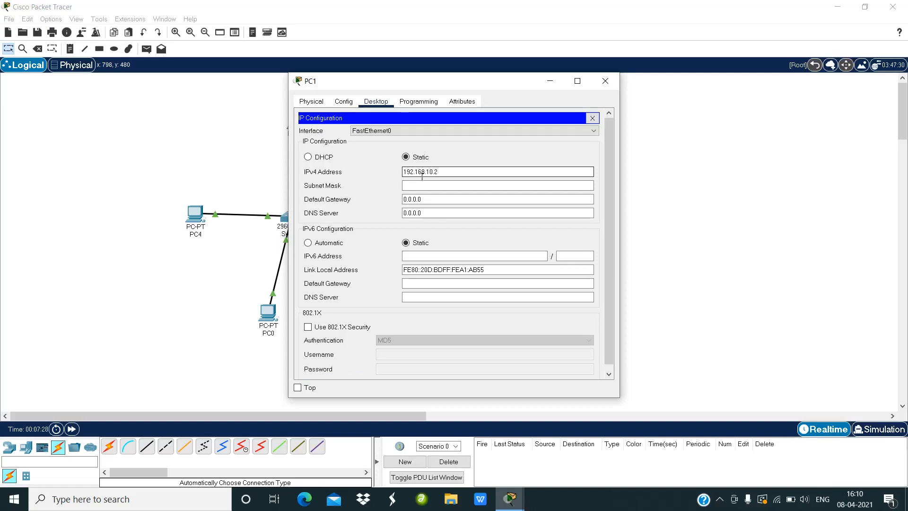
pyautogui.click(421, 185)
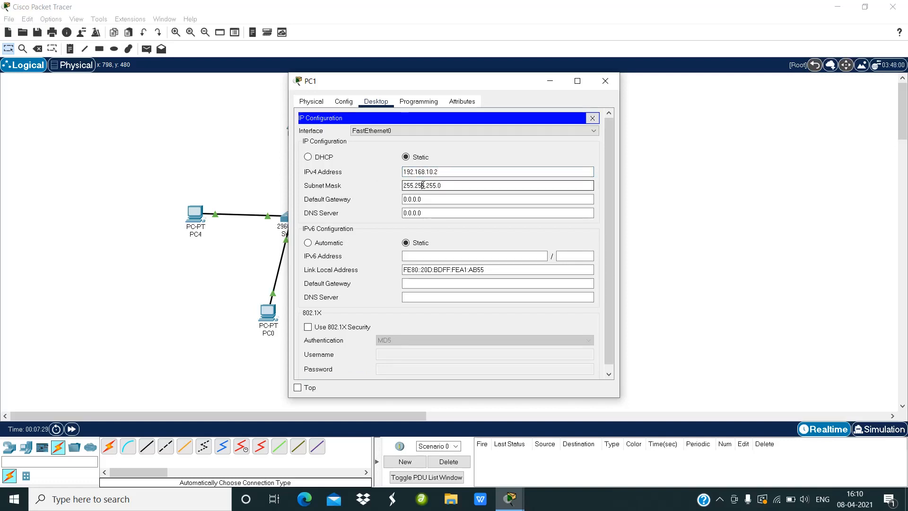
pyautogui.click(605, 81)
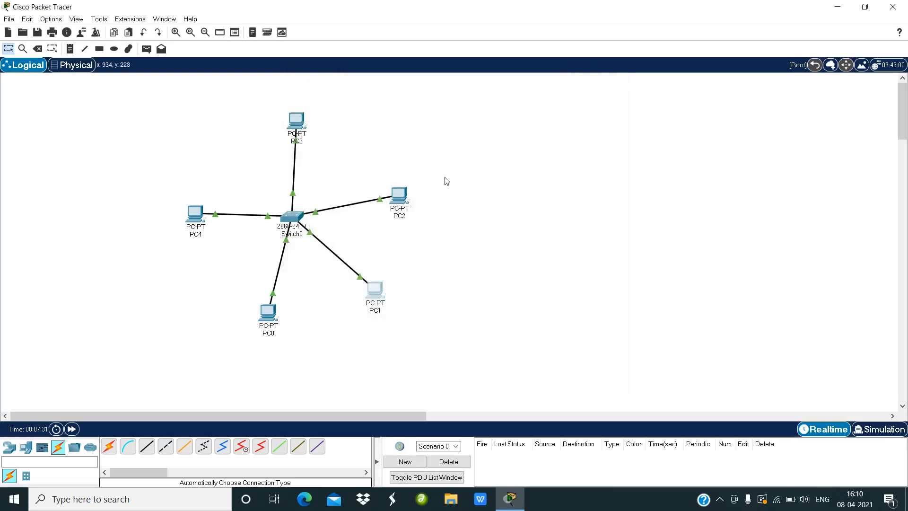
# Step: Give PC2 the static IPv4 address 192.168.10.3 with subnet mask 255.255.255.0 in its IP Configuration
pyautogui.click(401, 198)
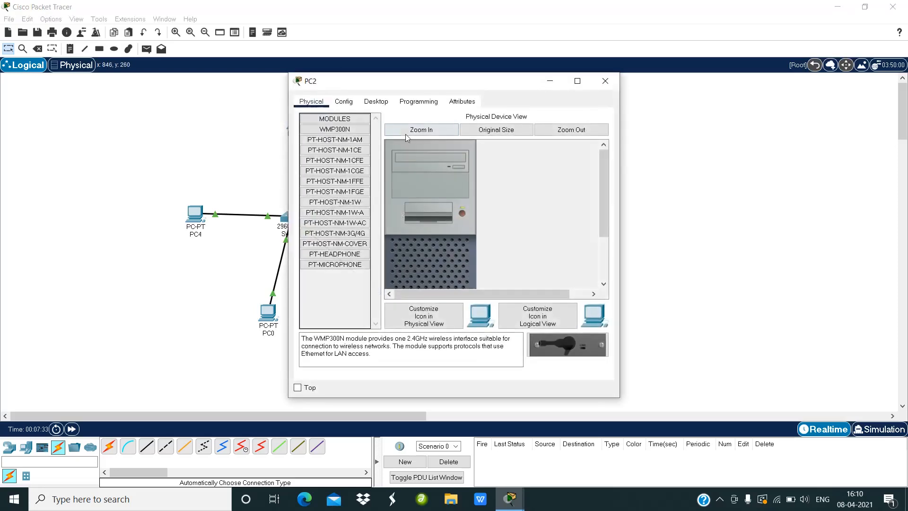
pyautogui.click(376, 102)
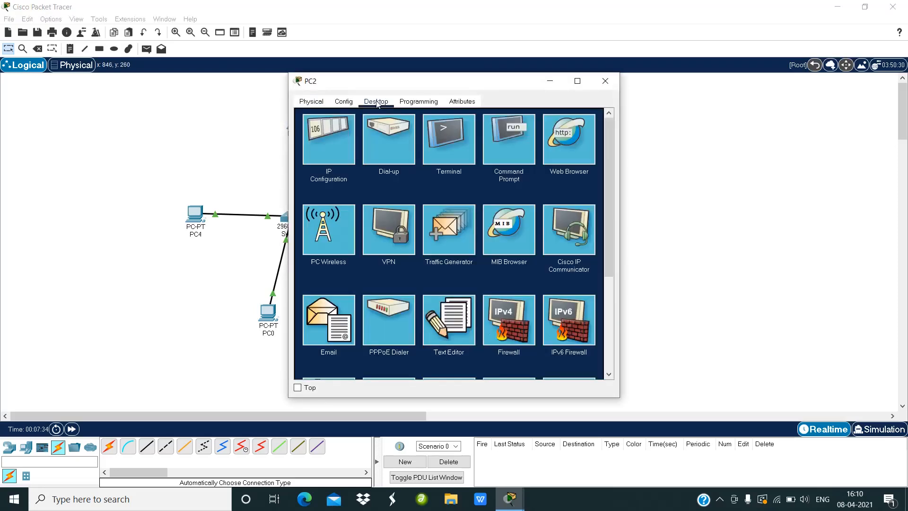
pyautogui.click(328, 156)
pyautogui.click(407, 172)
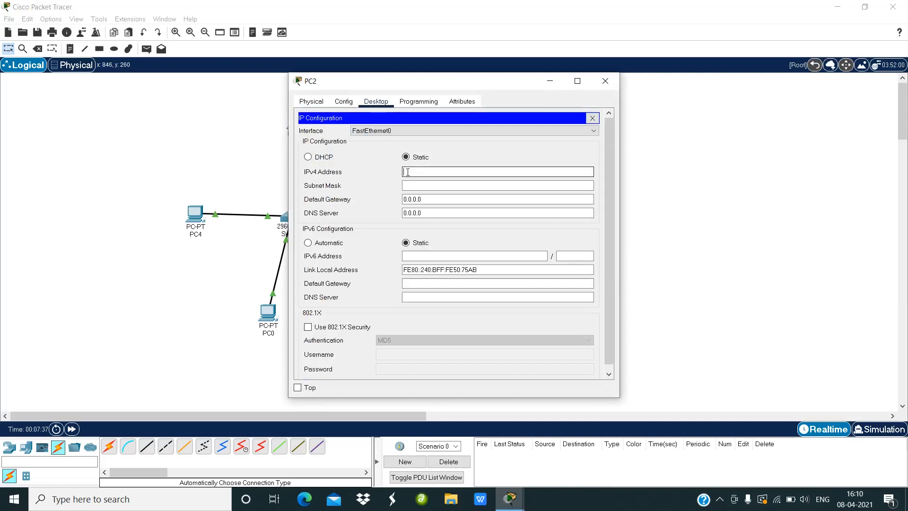
pyautogui.write('192.168.10.3')
pyautogui.click(414, 187)
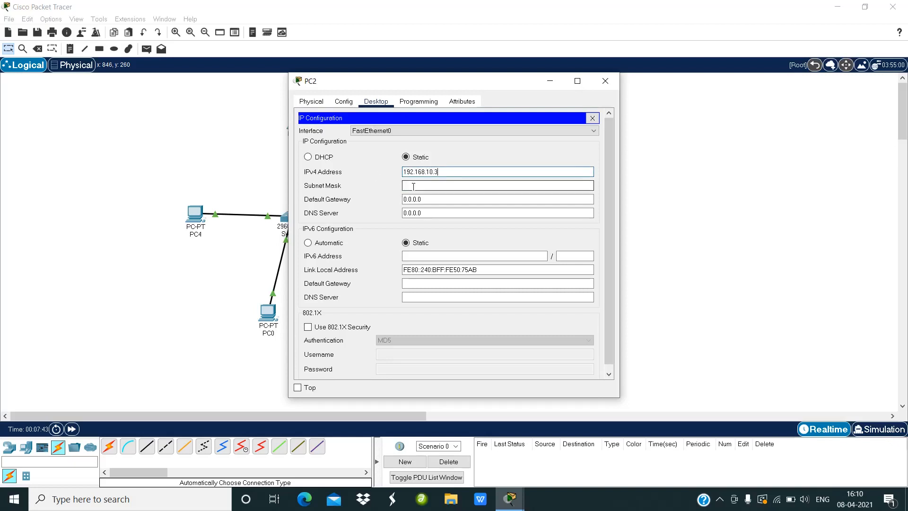
pyautogui.click(607, 82)
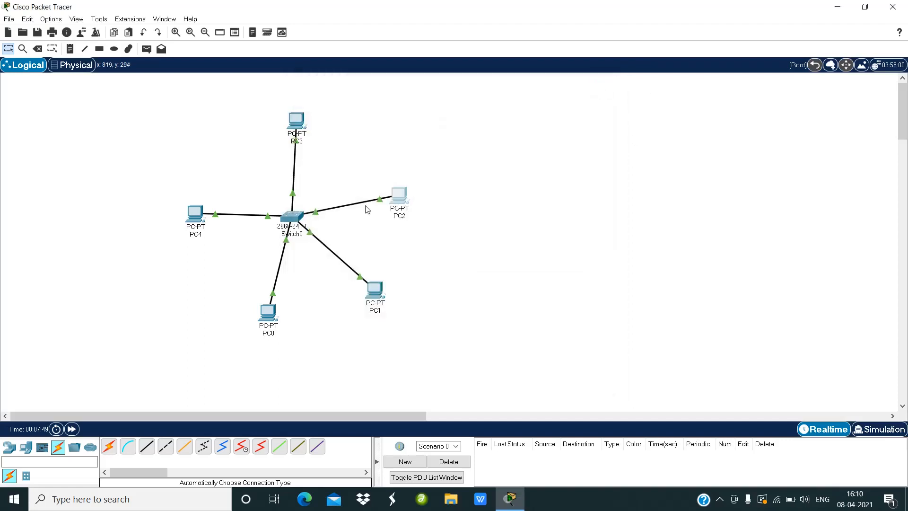
# Step: Give PC3 the static IPv4 address 192.168.10.4 with subnet mask 255.255.255.0 in its IP Configuration
pyautogui.click(295, 125)
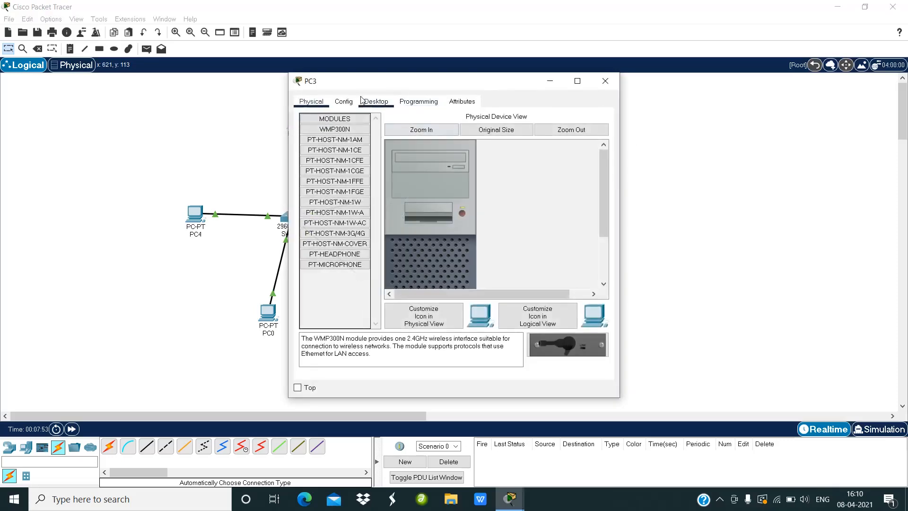
pyautogui.click(372, 102)
pyautogui.click(330, 158)
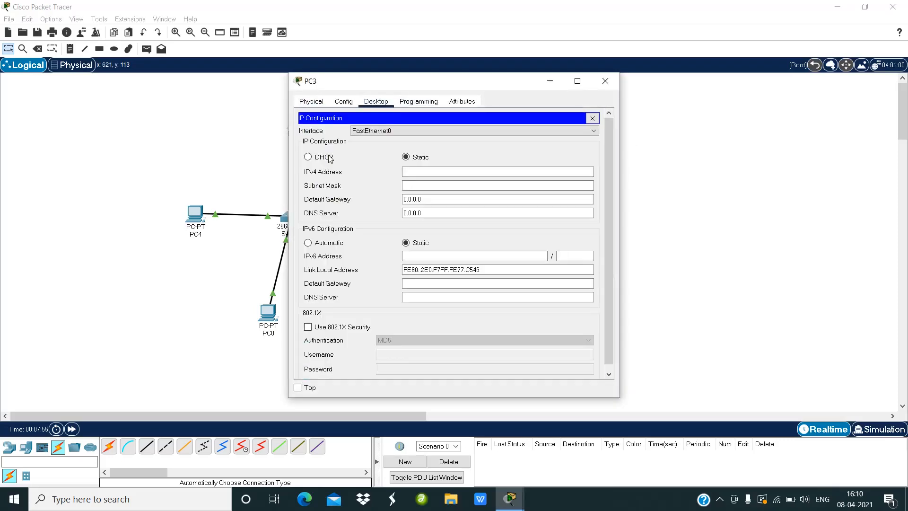
pyautogui.click(419, 175)
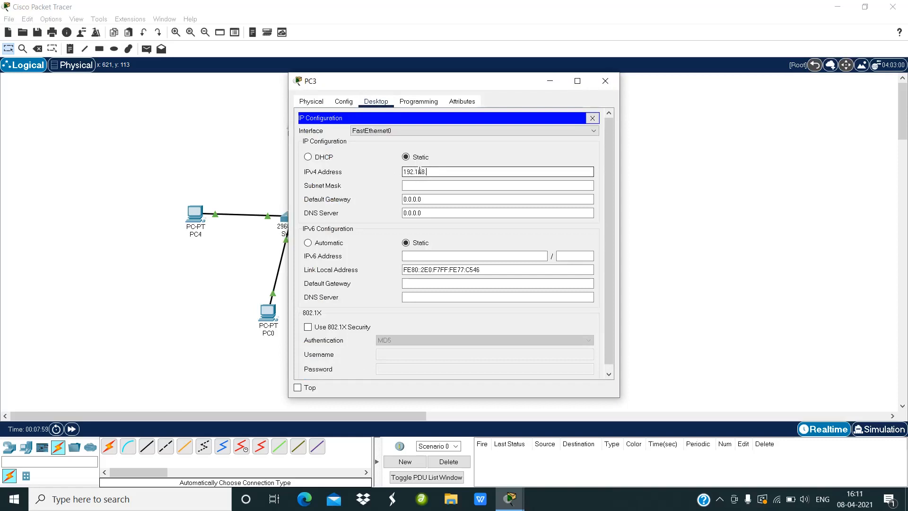
pyautogui.write('192.168.10.4')
pyautogui.click(428, 185)
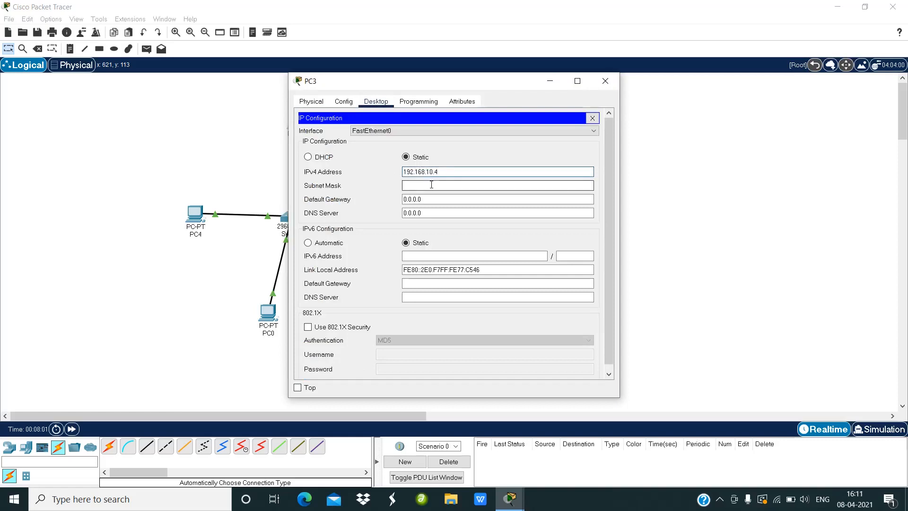
pyautogui.click(606, 81)
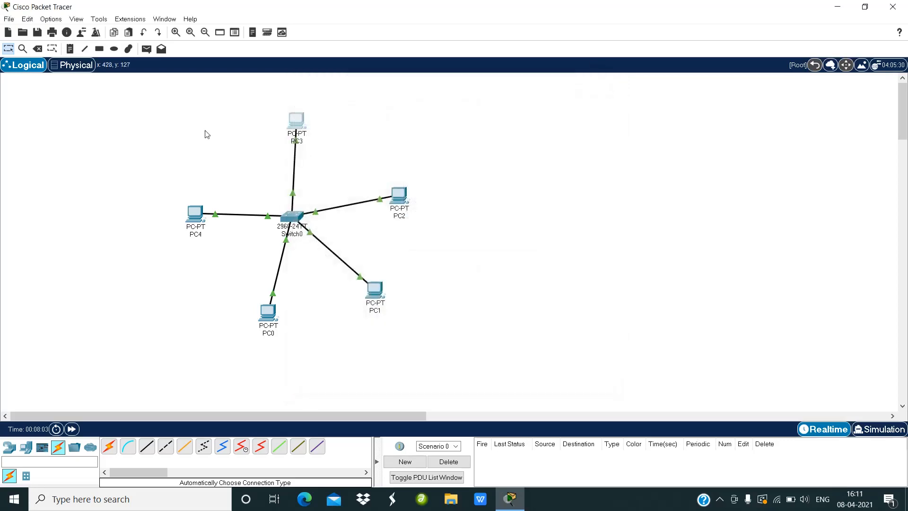
# Step: Give PC4 the static IPv4 address 192.168.10.5 with subnet mask 255.255.255.0 in its IP Configuration
pyautogui.click(200, 221)
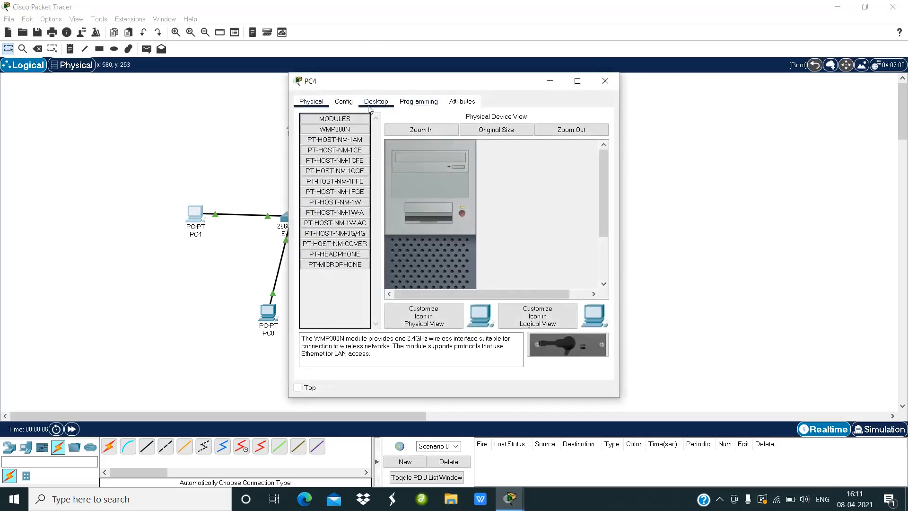
pyautogui.click(374, 102)
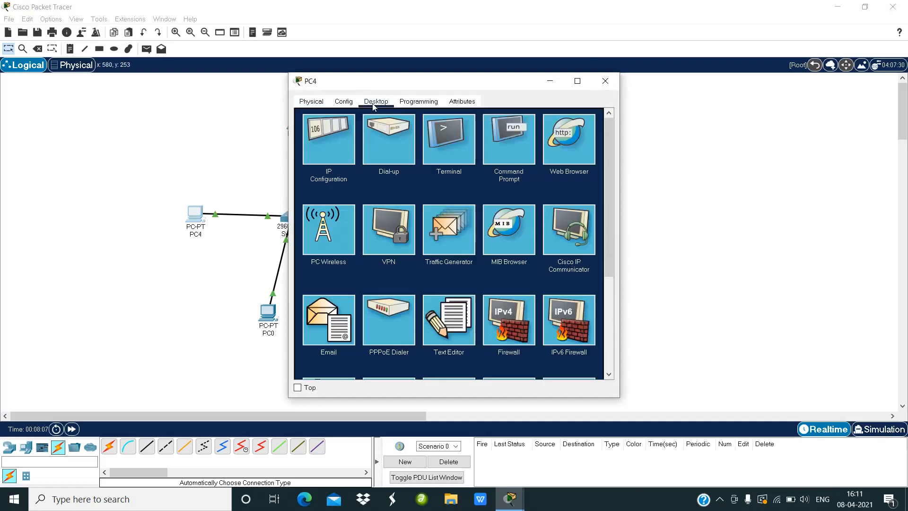
pyautogui.click(330, 150)
pyautogui.click(424, 173)
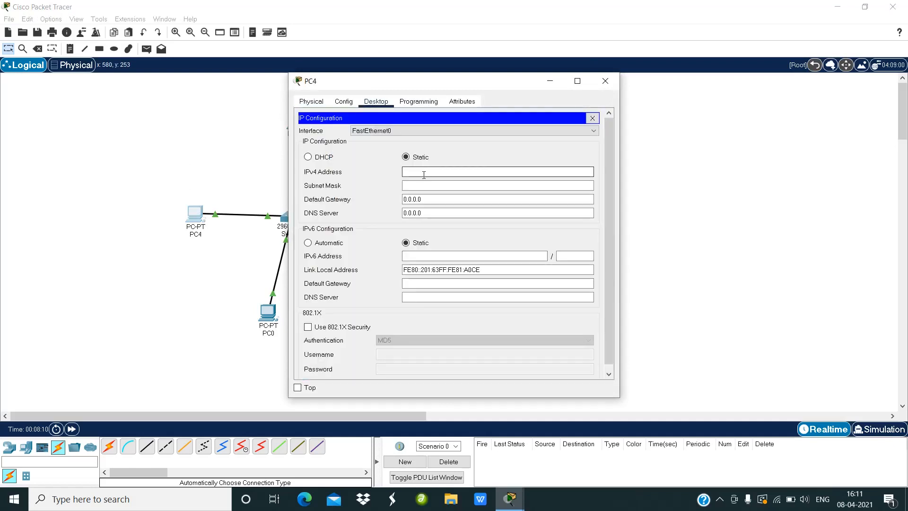
pyautogui.write('192.168.10.5')
pyautogui.click(432, 185)
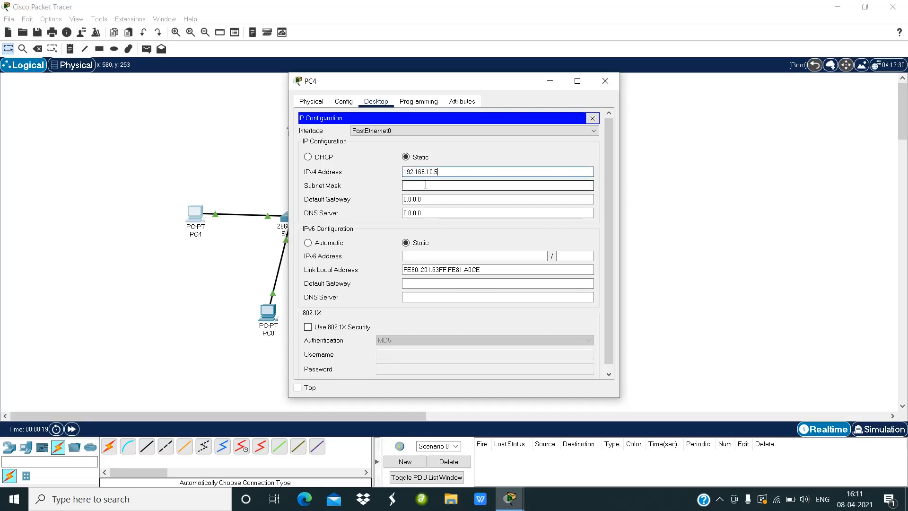
pyautogui.click(604, 85)
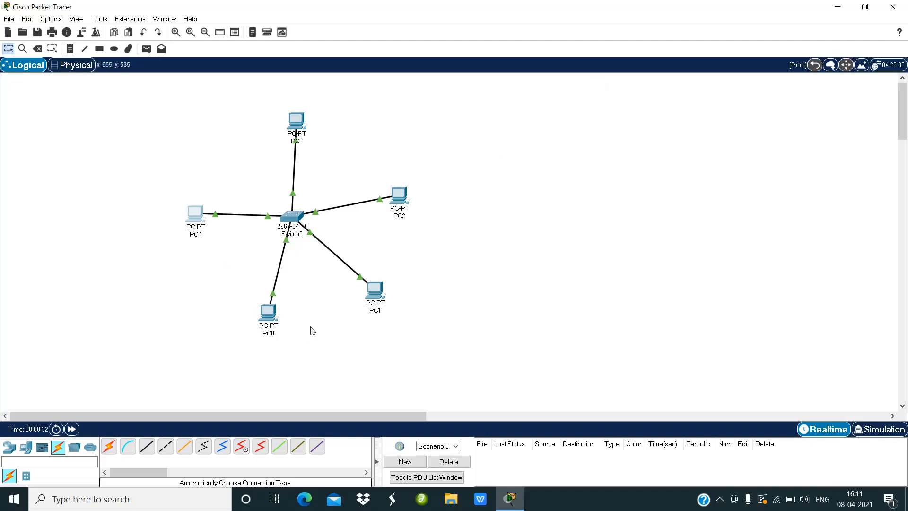
# Step: Ping 192.168.10.5 from PC0's command prompt to test connectivity to PC4
pyautogui.click(268, 328)
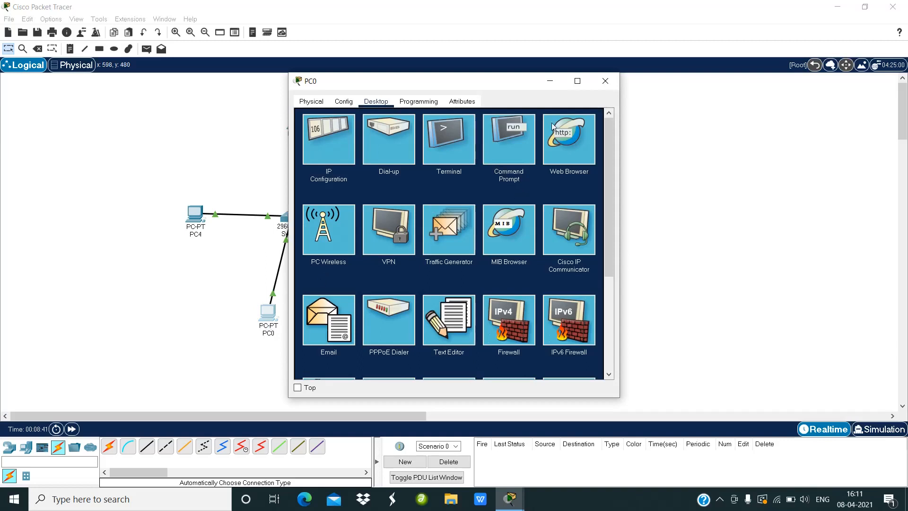
pyautogui.click(499, 157)
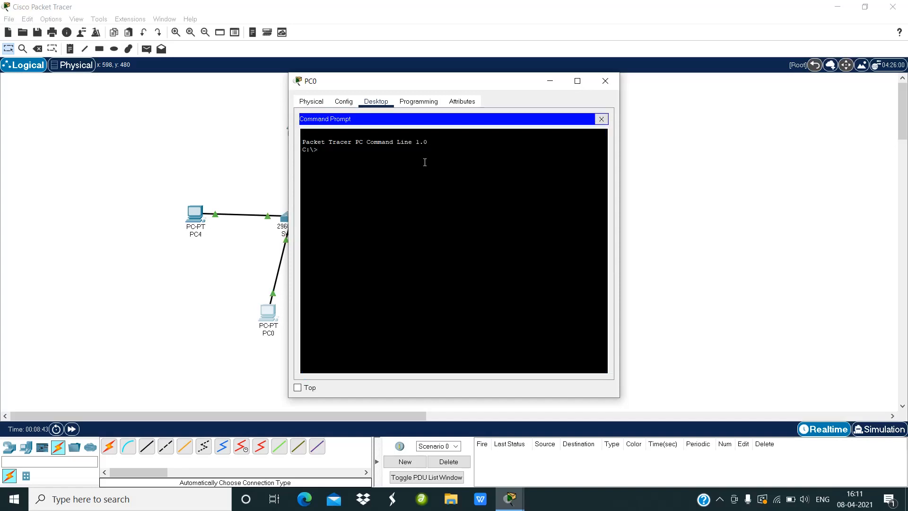
pyautogui.write('ping')
pyautogui.write('192.168.10.5')
pyautogui.press('Return')
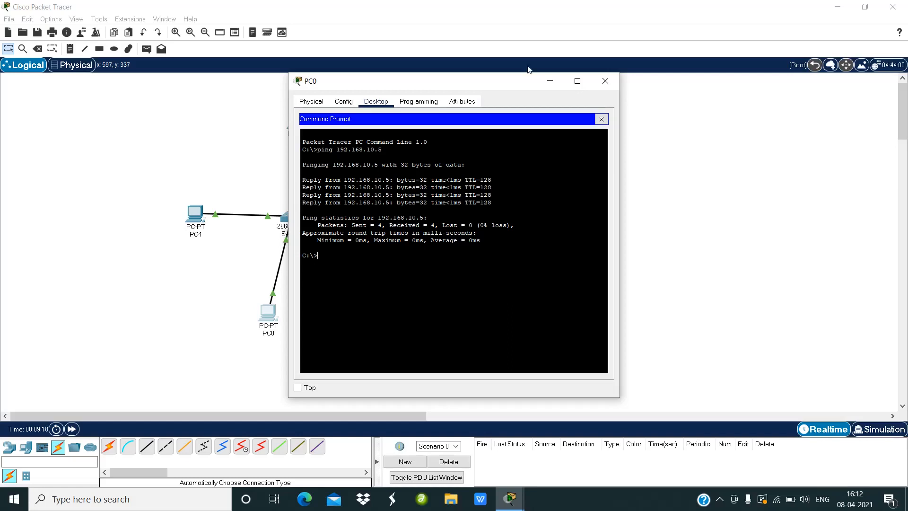
pyautogui.click(605, 84)
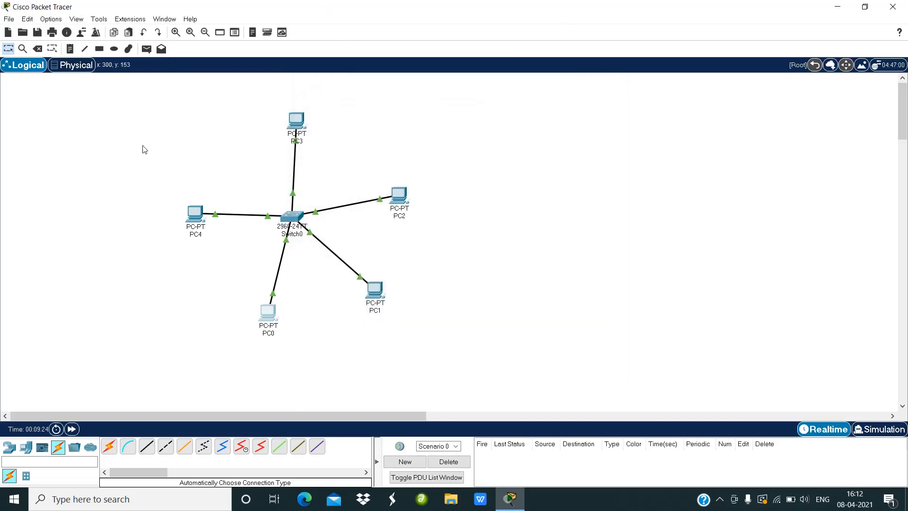
# Step: Switch the workspace to Simulation mode
pyautogui.click(146, 52)
pyautogui.click(78, 20)
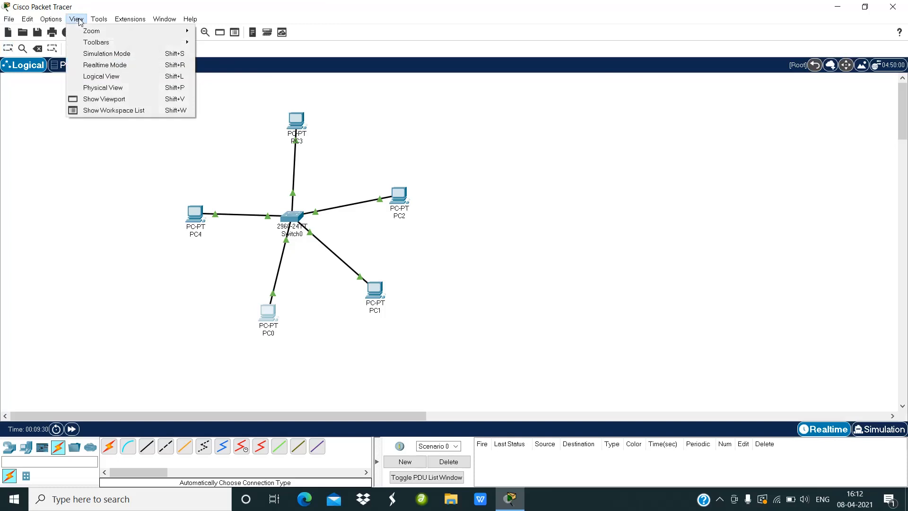
pyautogui.click(93, 56)
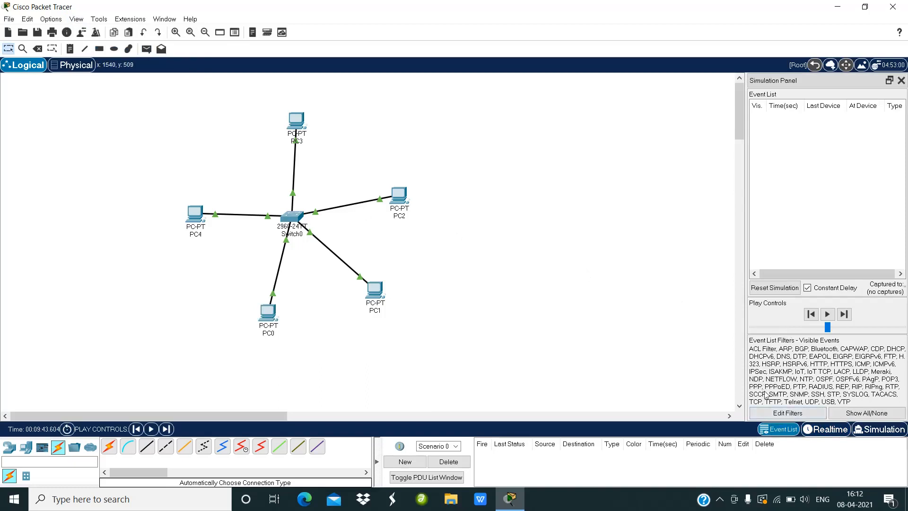
# Step: Edit the simulation event list filters so that only ICMP events are shown
pyautogui.click(774, 414)
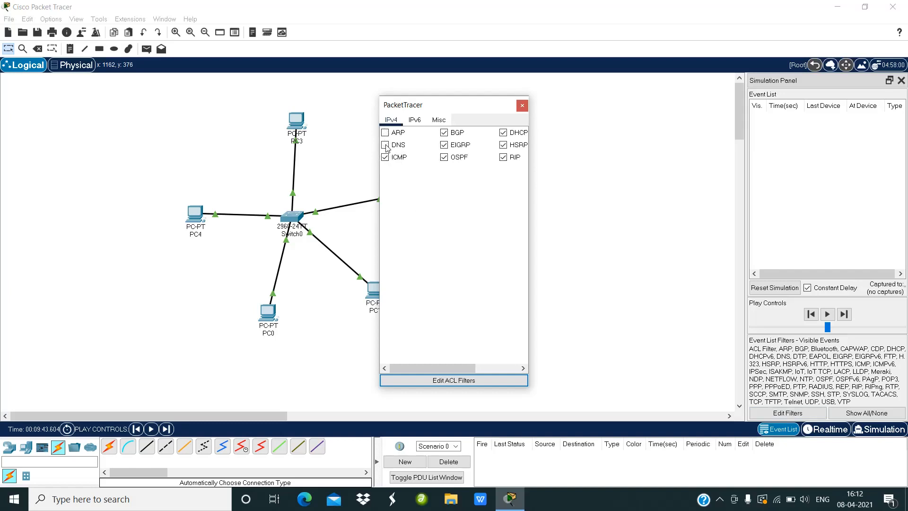
pyautogui.click(444, 132)
pyautogui.click(445, 147)
pyautogui.click(505, 158)
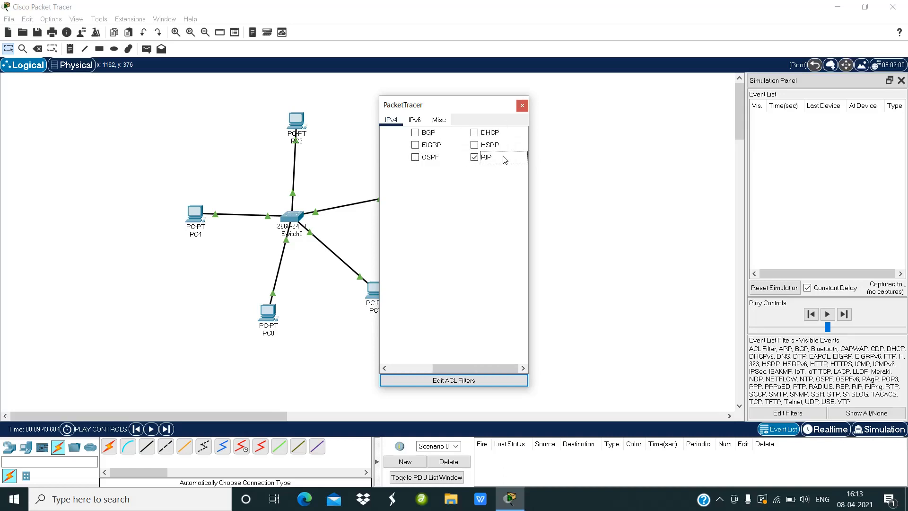
pyautogui.click(522, 106)
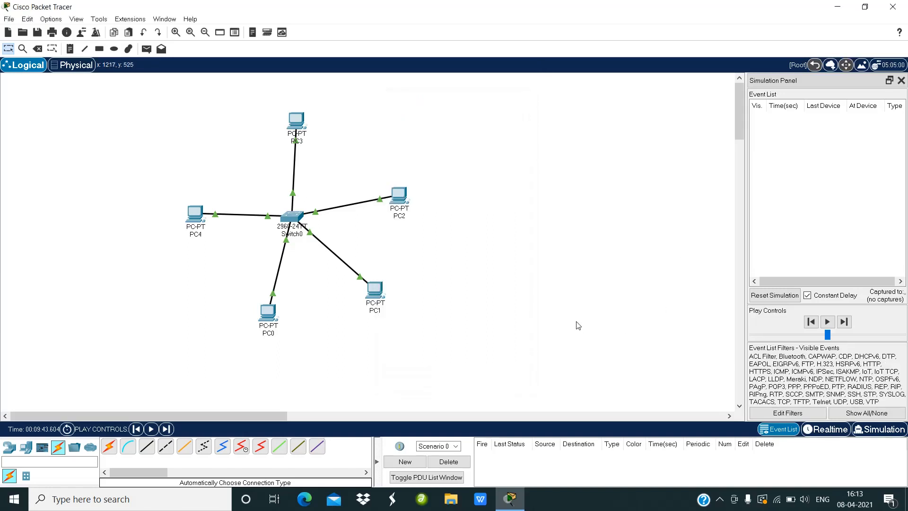
pyautogui.click(788, 413)
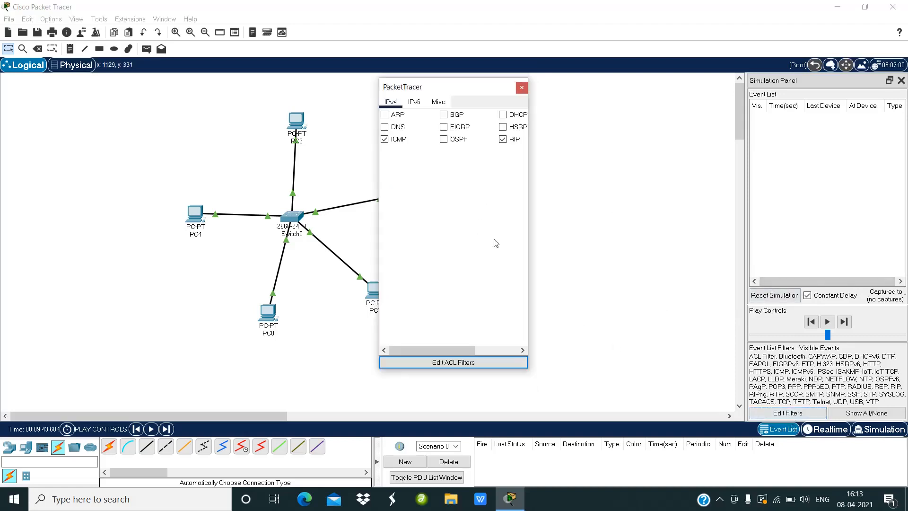
pyautogui.click(503, 140)
pyautogui.click(522, 87)
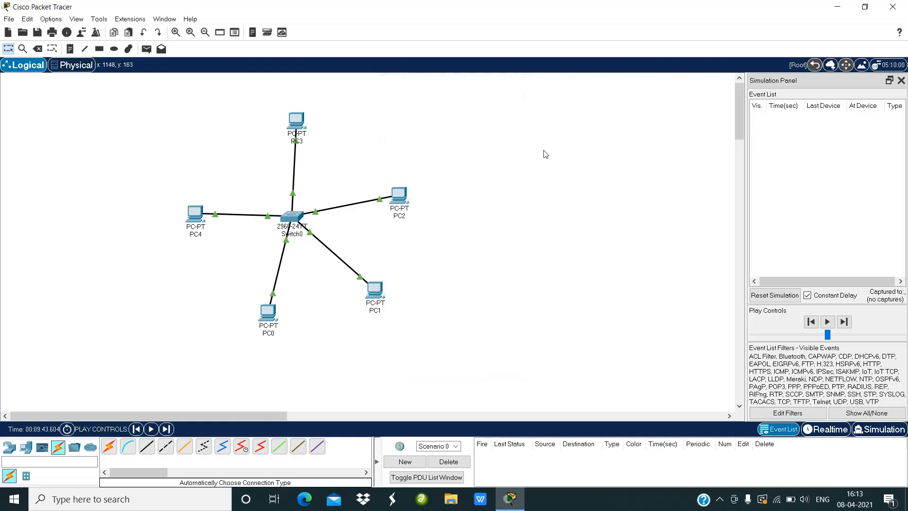
# Step: Send a simple PDU from PC3 to PC0 and play the simulation
pyautogui.click(147, 49)
pyautogui.click(299, 120)
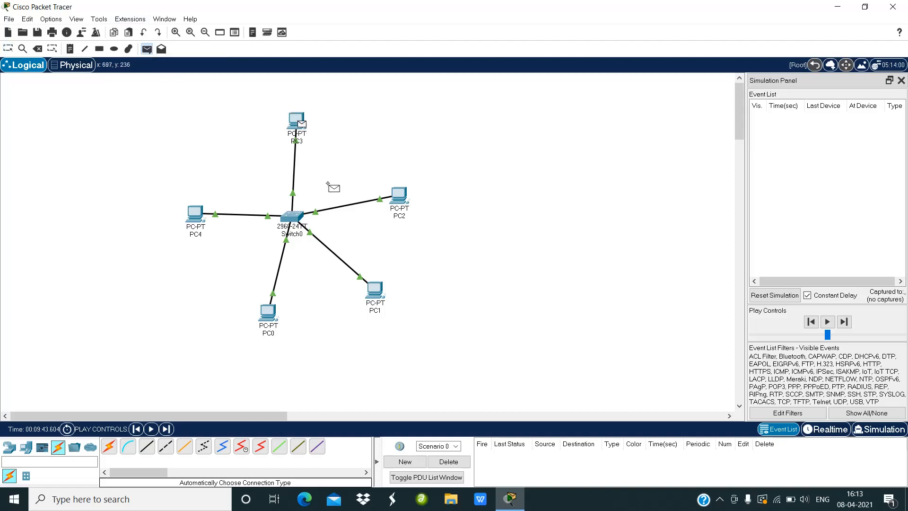
pyautogui.click(265, 311)
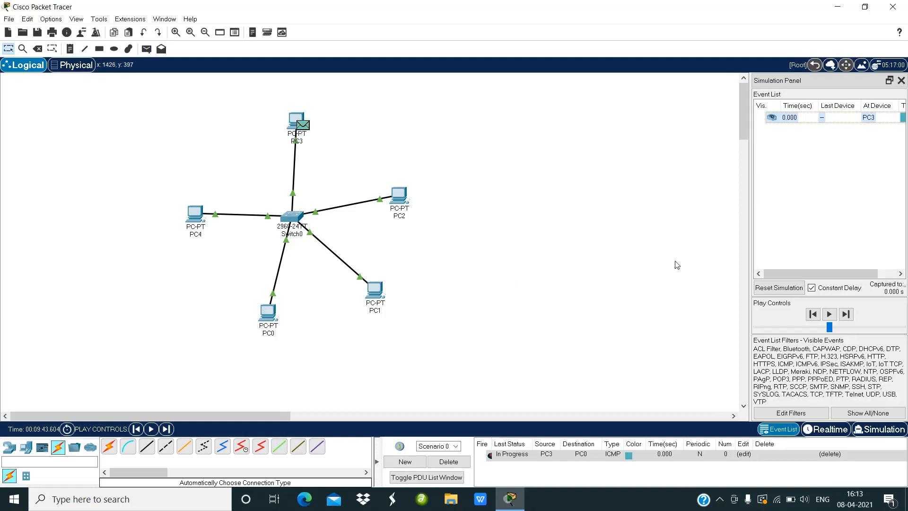
pyautogui.click(829, 315)
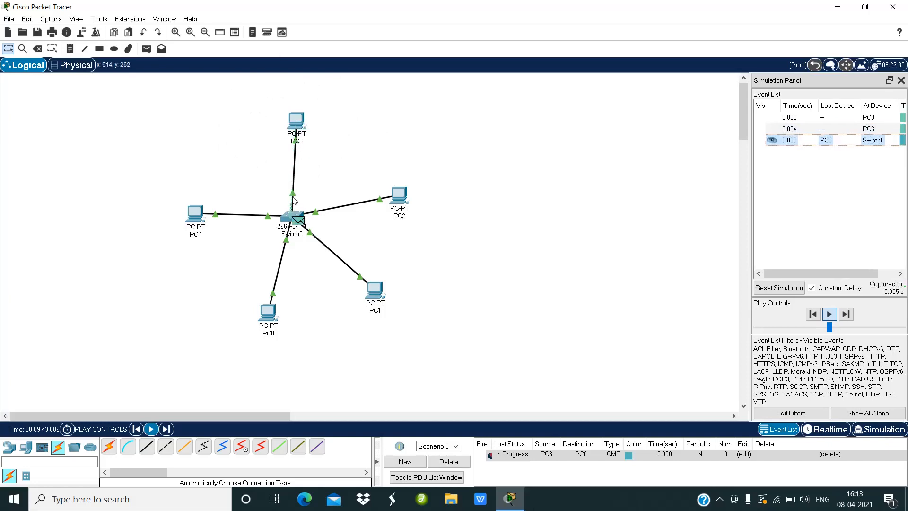
pyautogui.moveTo(288, 218)
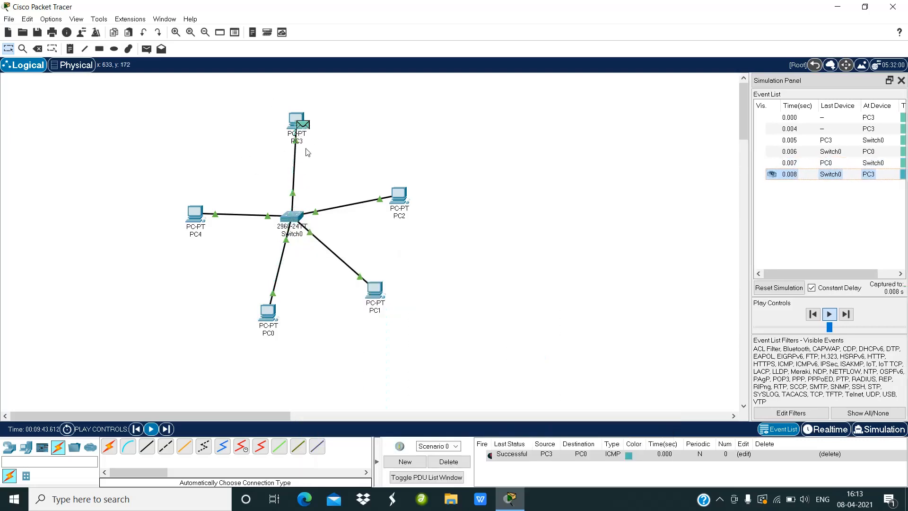
pyautogui.moveTo(293, 133)
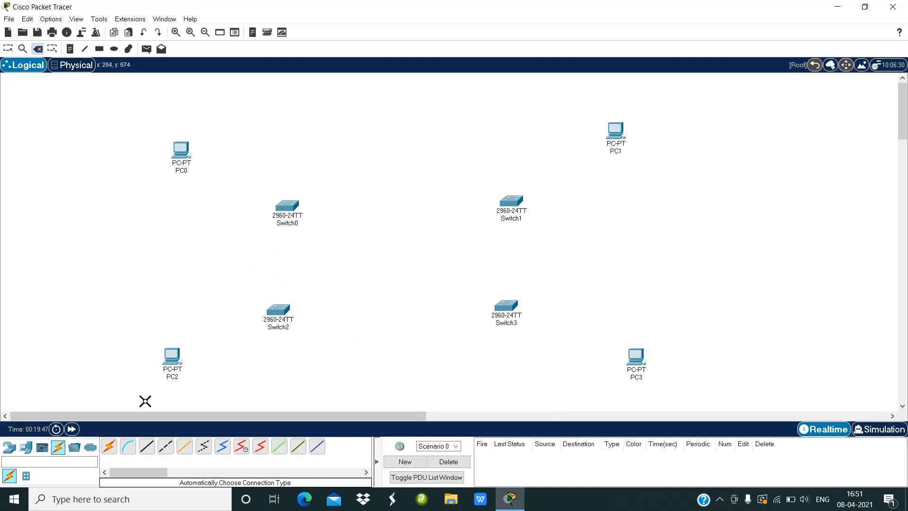
# Step: Connect Switch2's FastEthernet0/1 to Switch0's FastEthernet0/1 with a copper cross-over cable
pyautogui.click(169, 449)
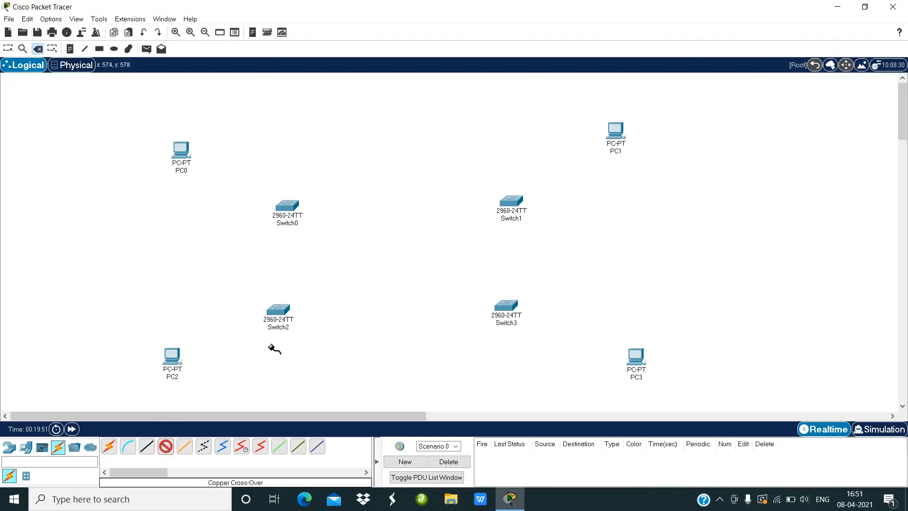
pyautogui.moveTo(273, 308)
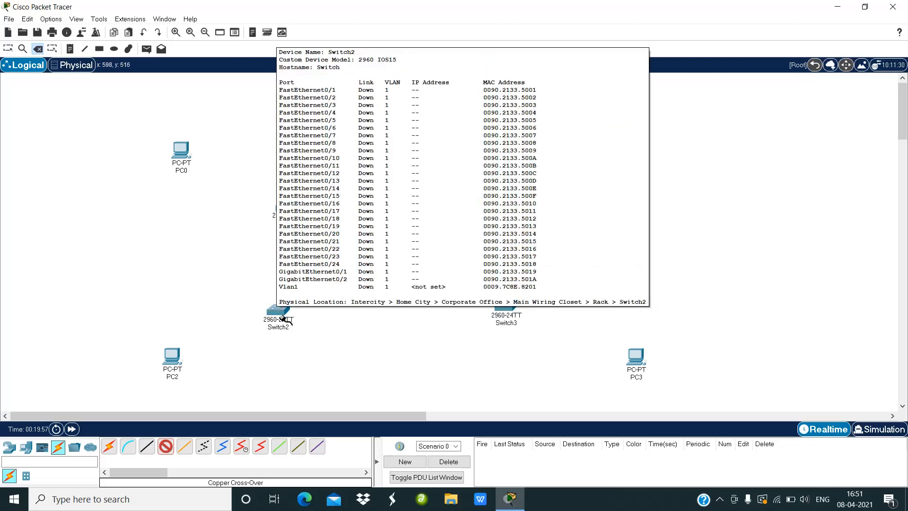
pyautogui.click(277, 312)
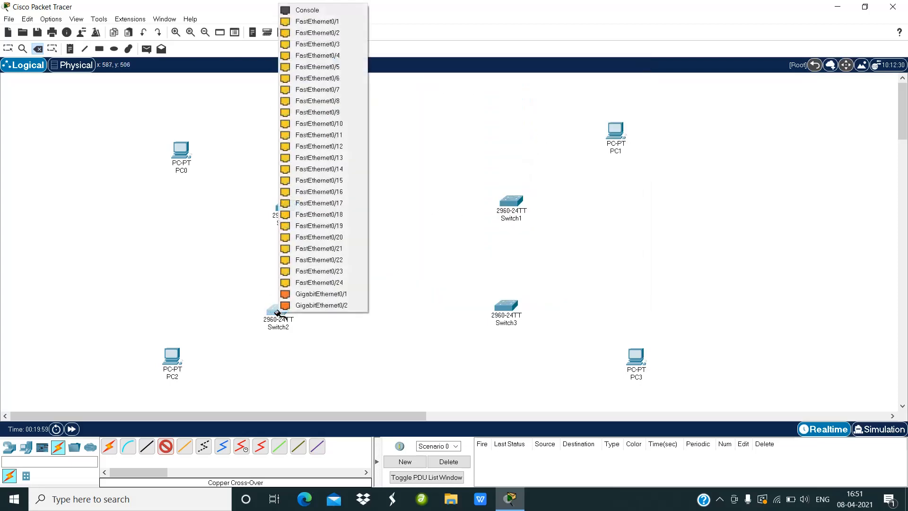
pyautogui.click(312, 23)
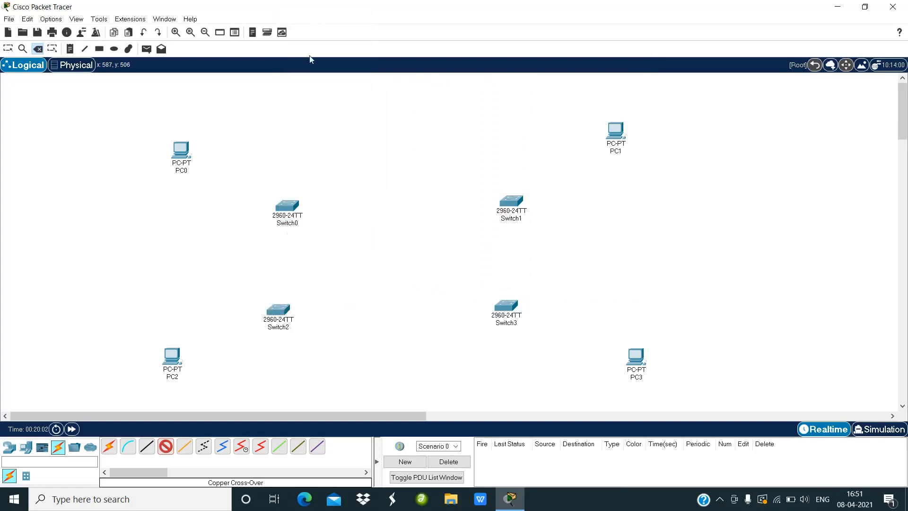
pyautogui.click(284, 205)
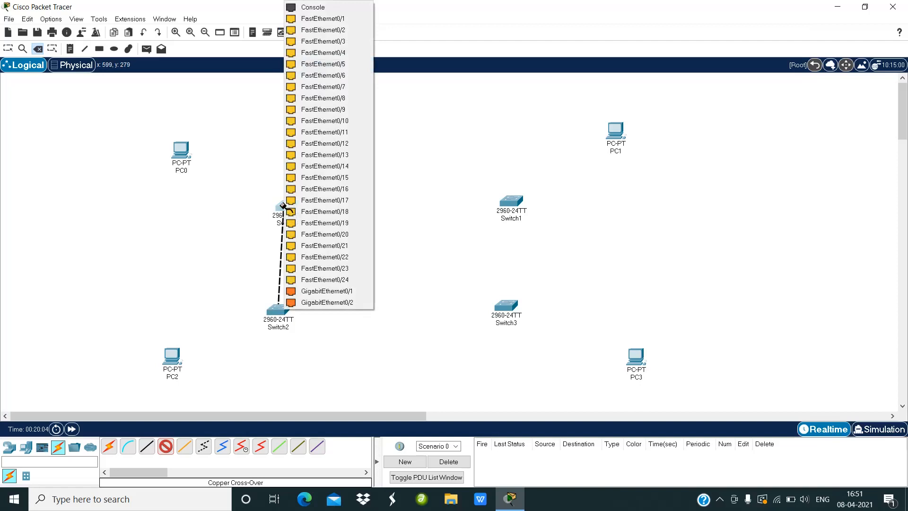
pyautogui.click(298, 18)
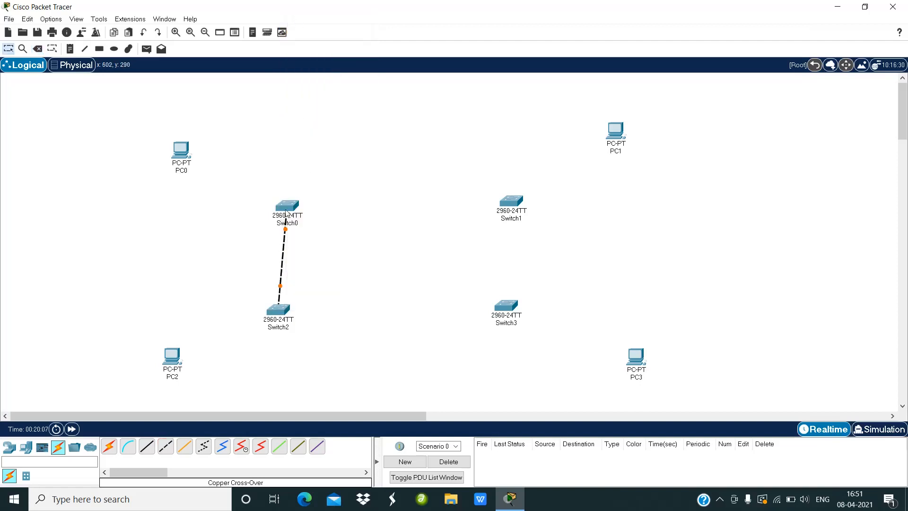
# Step: Connect Switch0's FastEthernet0/2 to Switch1's FastEthernet0/1 with a copper cross-over cable
pyautogui.click(166, 446)
pyautogui.click(286, 205)
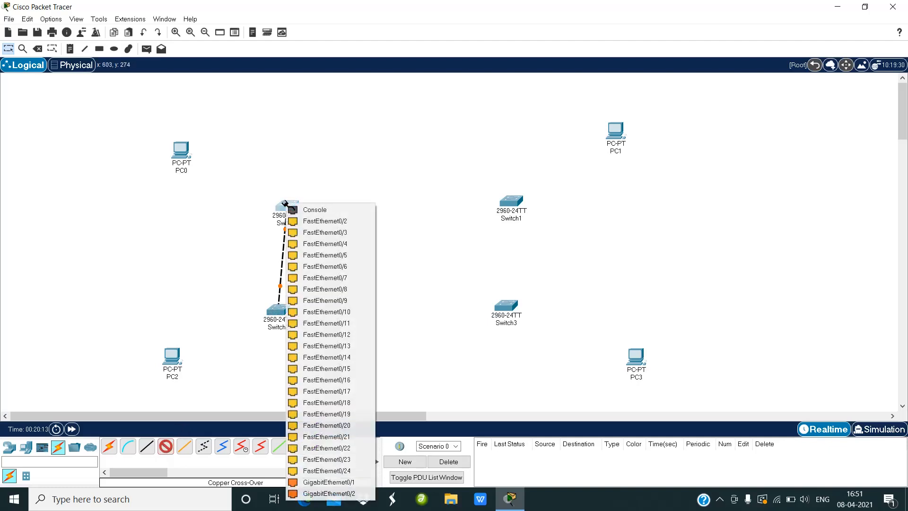
pyautogui.click(300, 221)
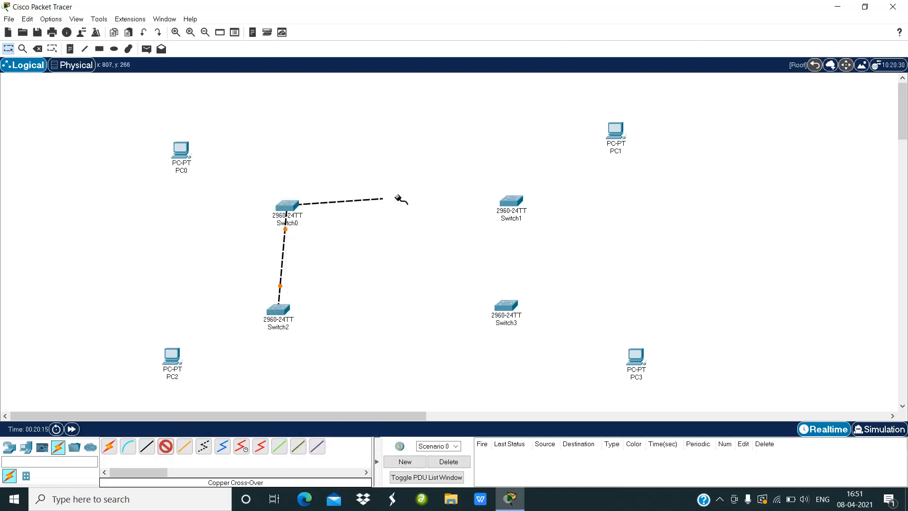
pyautogui.click(516, 204)
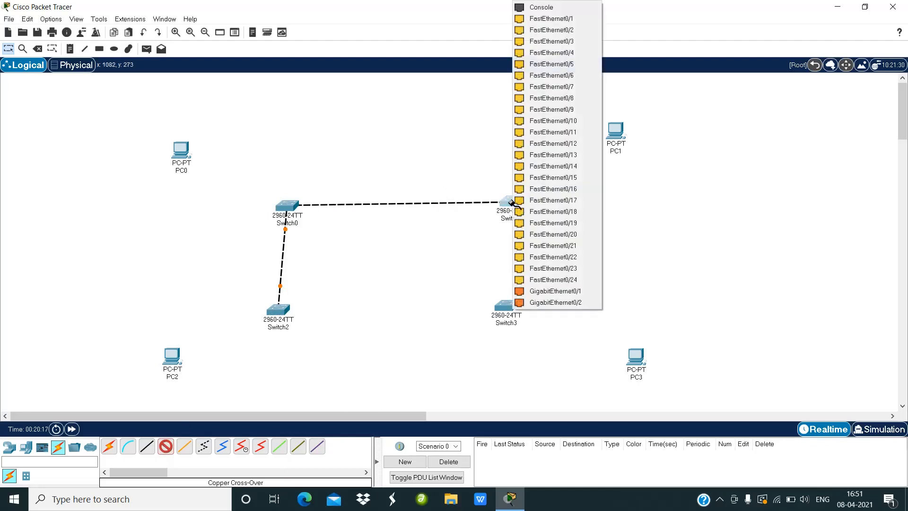
pyautogui.click(538, 21)
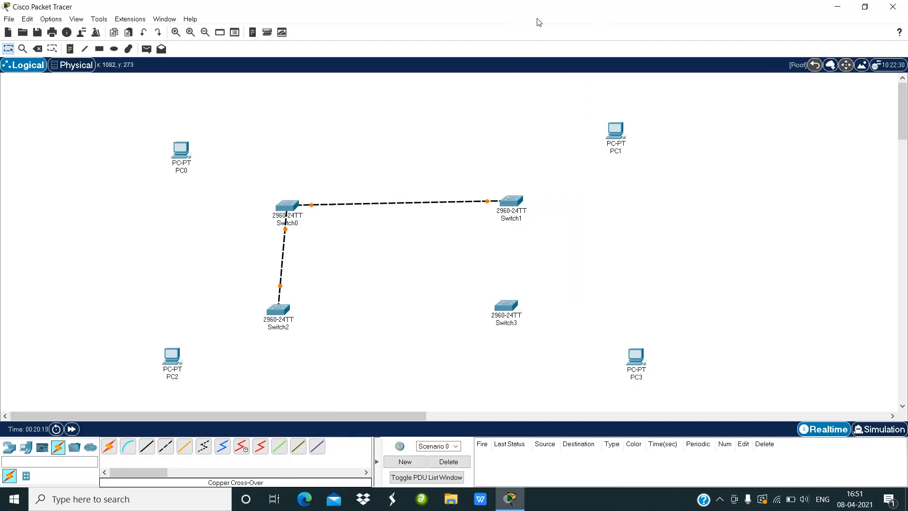
# Step: Connect Switch1's FastEthernet0/2 to Switch3's FastEthernet0/1 with a copper cross-over cable
pyautogui.click(166, 448)
pyautogui.click(509, 200)
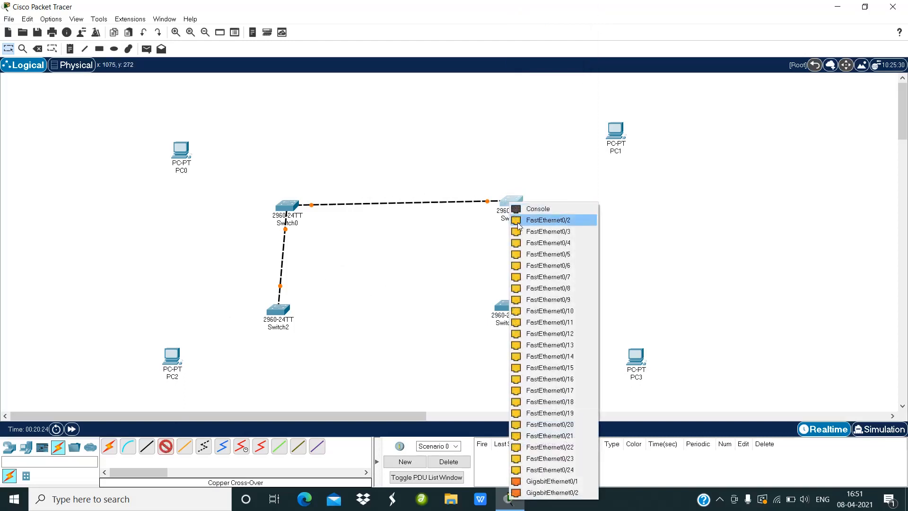
pyautogui.click(518, 224)
pyautogui.click(506, 306)
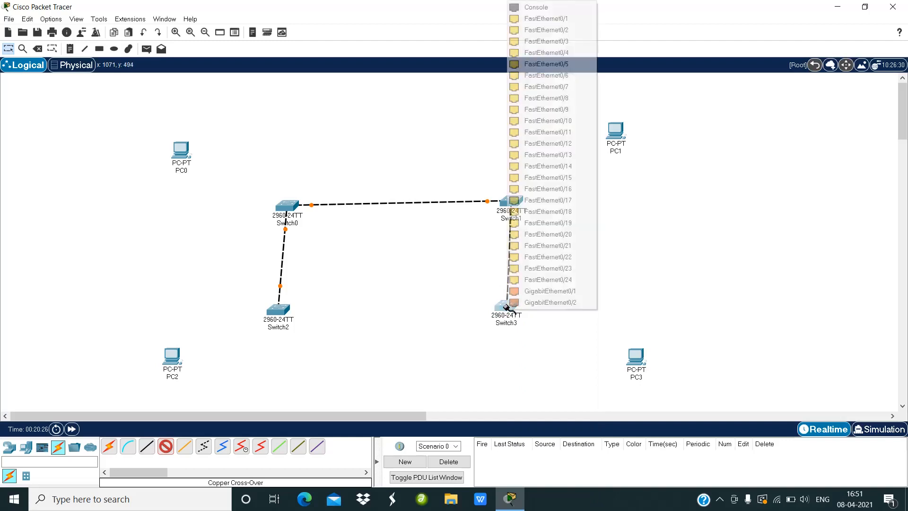
pyautogui.click(529, 17)
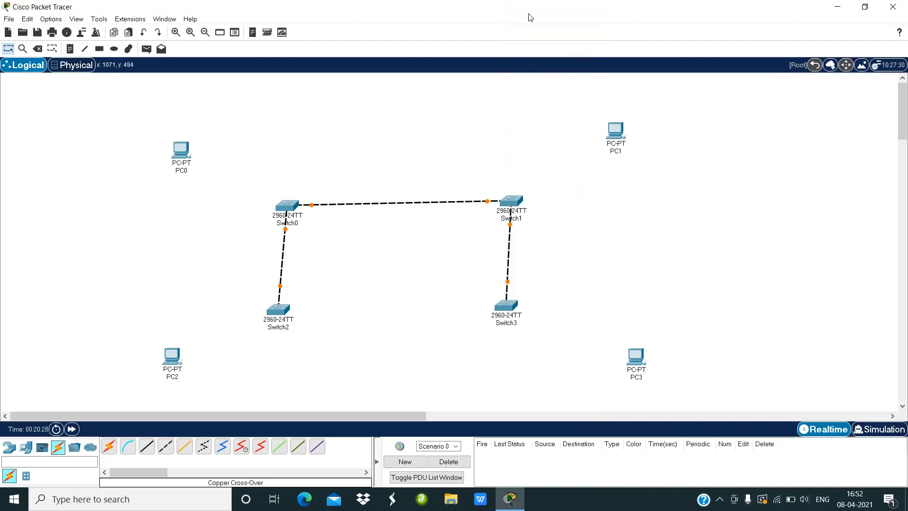
# Step: Connect Switch2's FastEthernet0/2 to Switch3's FastEthernet0/2 with a copper cross-over cable
pyautogui.click(165, 446)
pyautogui.click(278, 309)
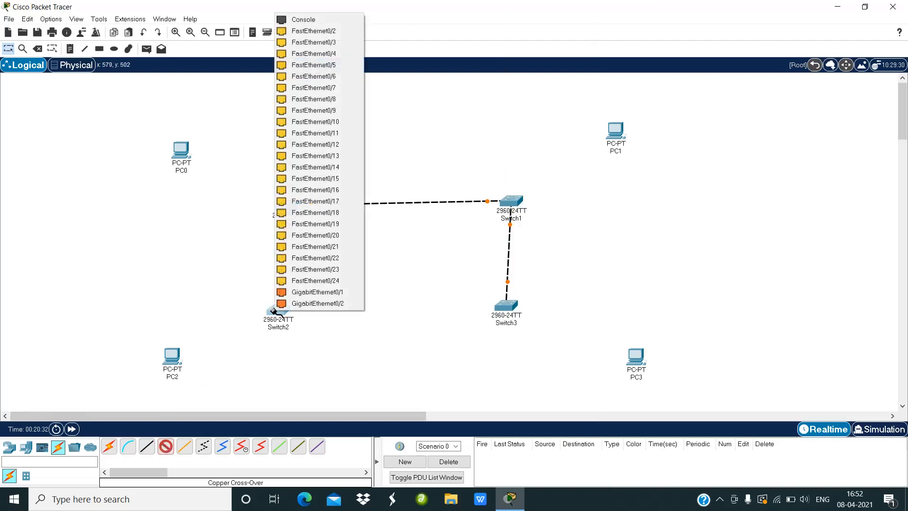
pyautogui.click(319, 32)
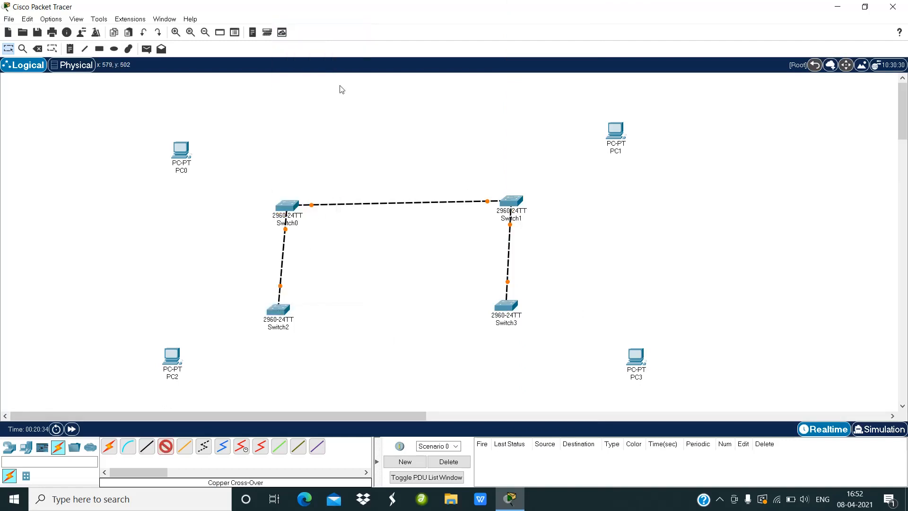
pyautogui.click(502, 308)
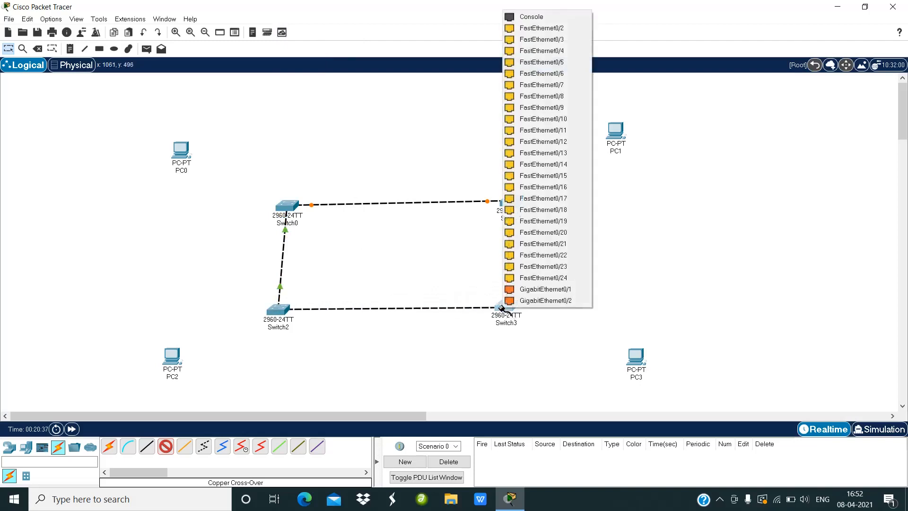
pyautogui.click(542, 29)
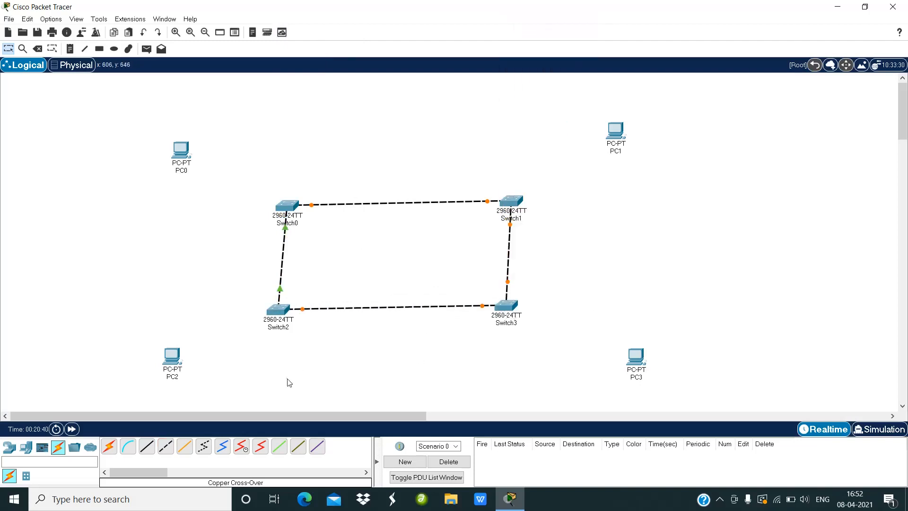
# Step: Link Switch2's FastEthernet0/3 diagonally to Switch1 with a copper cross-over cable
pyautogui.click(166, 446)
pyautogui.click(277, 308)
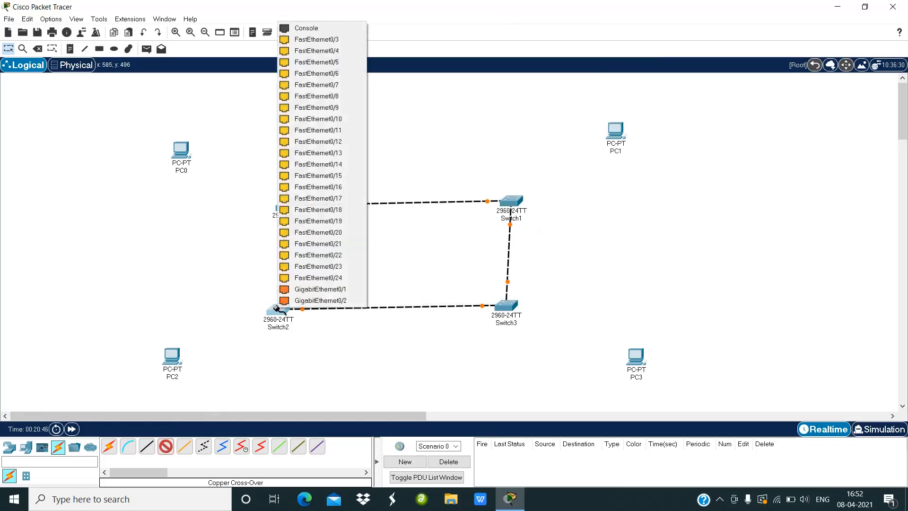
pyautogui.click(344, 40)
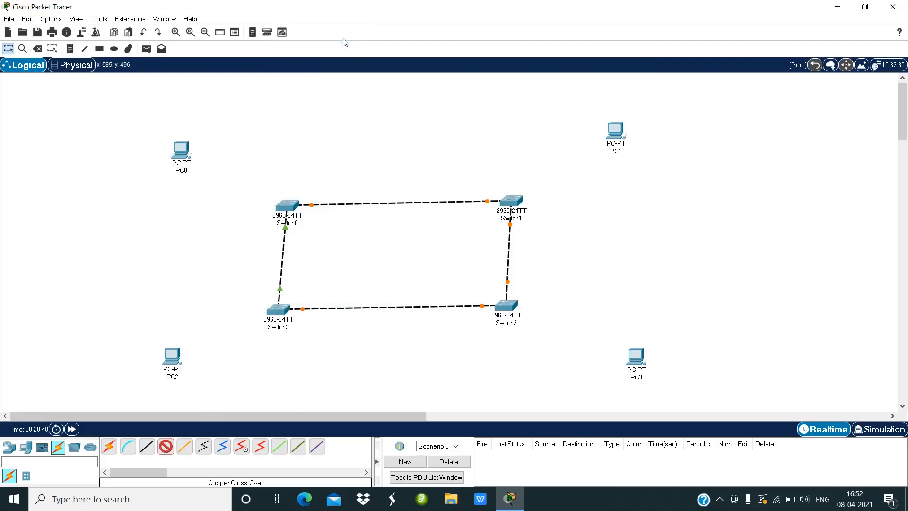
pyautogui.click(509, 209)
pyautogui.click(547, 220)
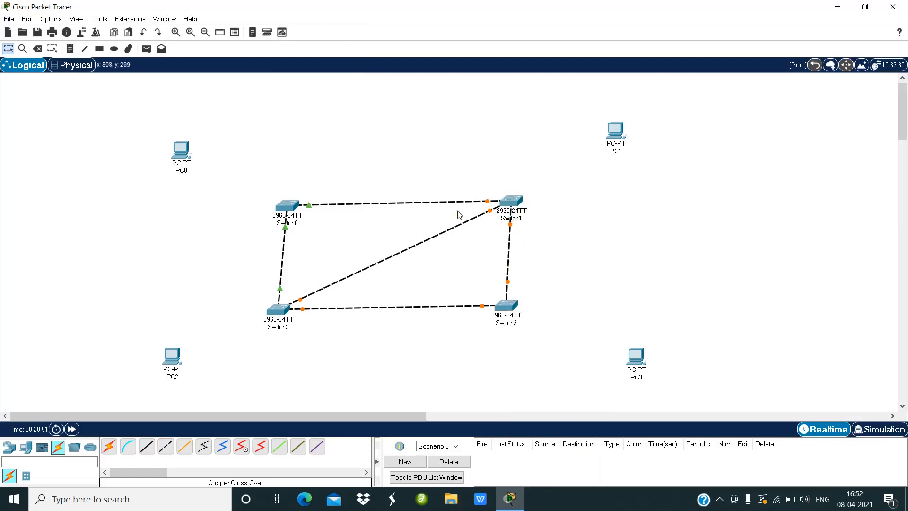
# Step: Link Switch0's FastEthernet0/3 diagonally to Switch3's FastEthernet0/3 with a copper cross-over cable
pyautogui.click(166, 447)
pyautogui.click(285, 206)
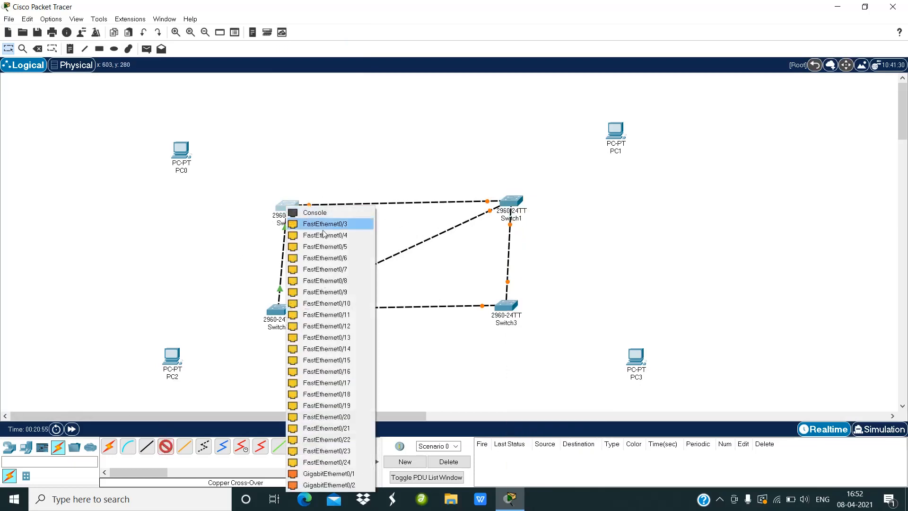
pyautogui.click(325, 225)
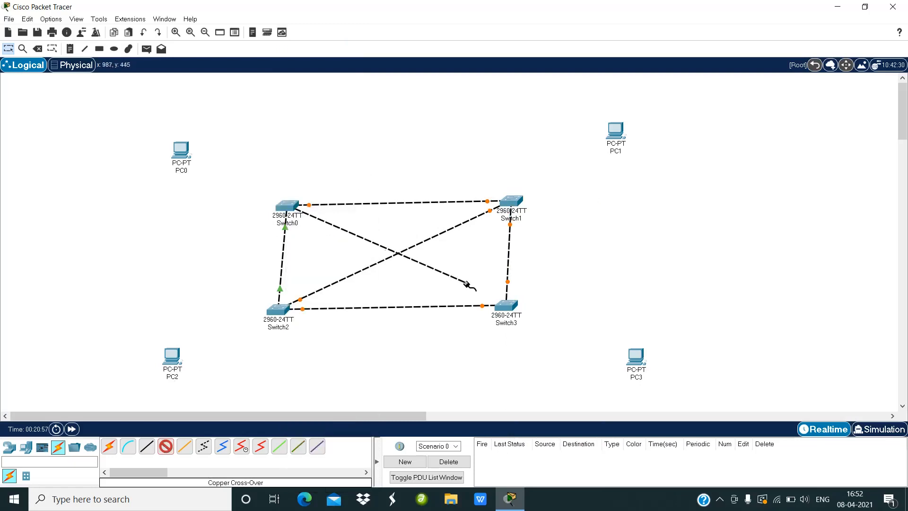
pyautogui.click(506, 308)
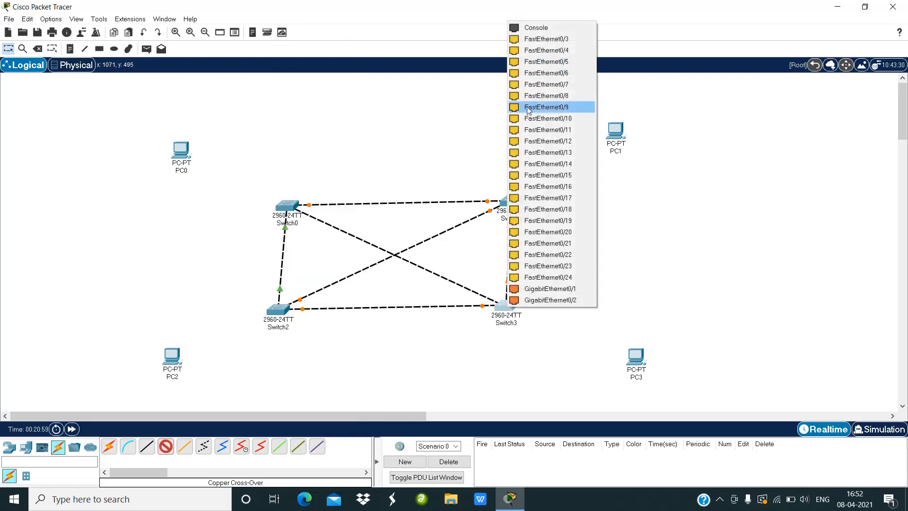
pyautogui.click(532, 40)
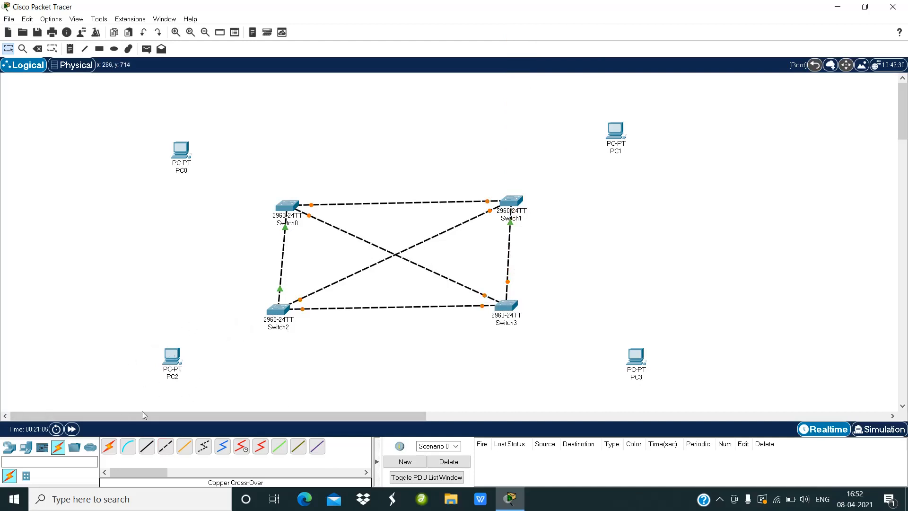
# Step: Connect Switch2's FastEthernet0/4 to PC2's FastEthernet0 with a copper cable
pyautogui.click(165, 446)
pyautogui.click(274, 309)
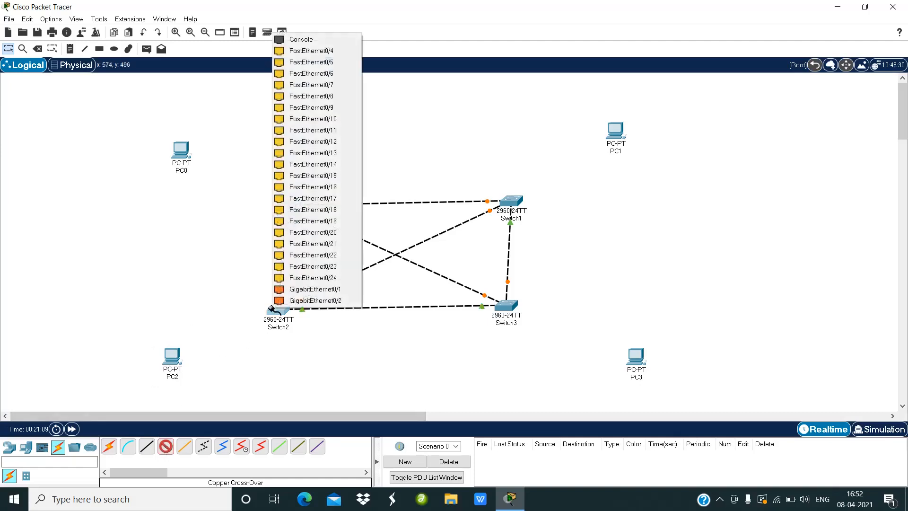
pyautogui.click(326, 52)
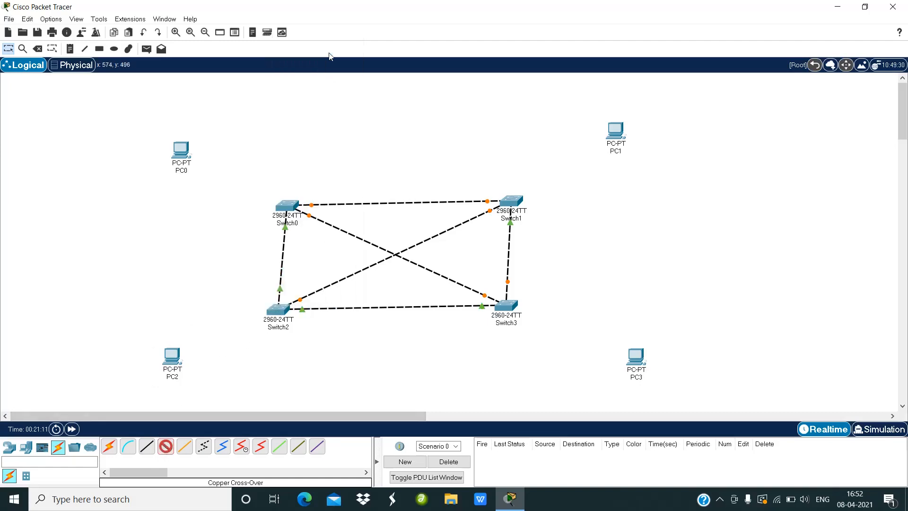
pyautogui.click(174, 362)
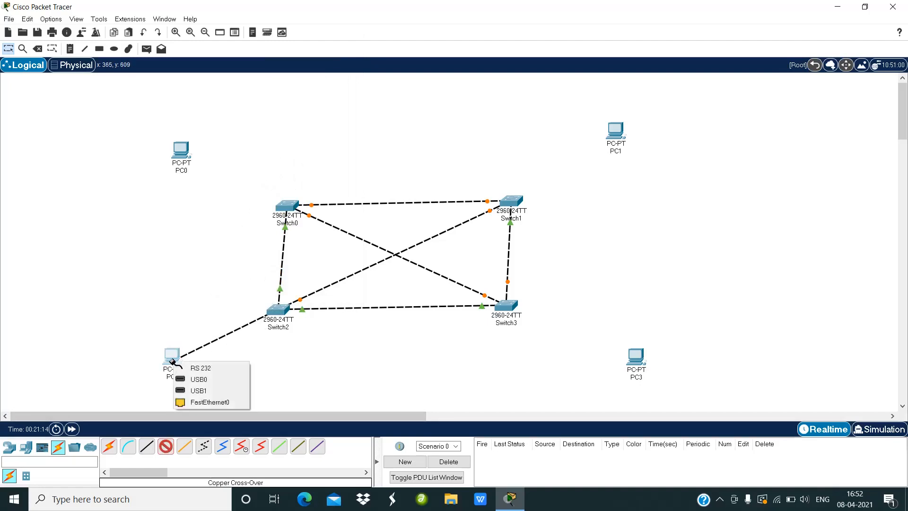
pyautogui.click(182, 403)
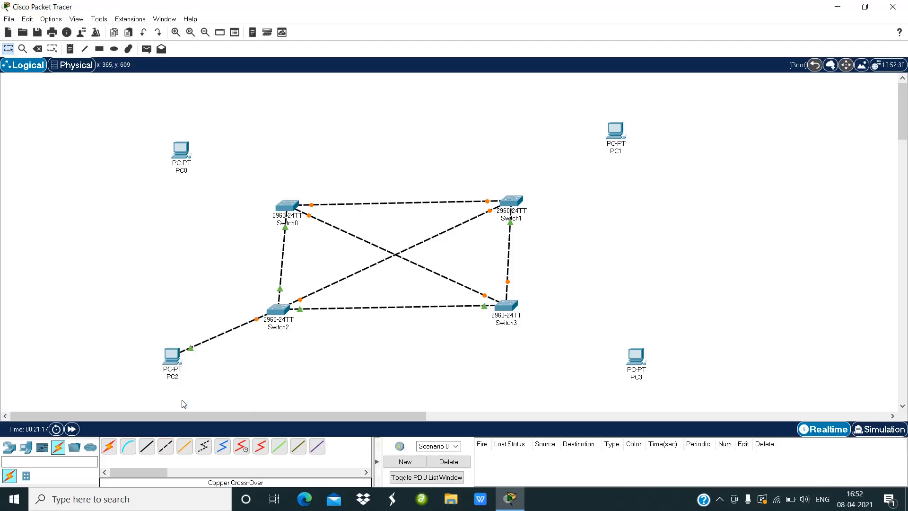
# Step: Connect Switch0 to PC0's FastEthernet0 with a copper cable
pyautogui.click(164, 450)
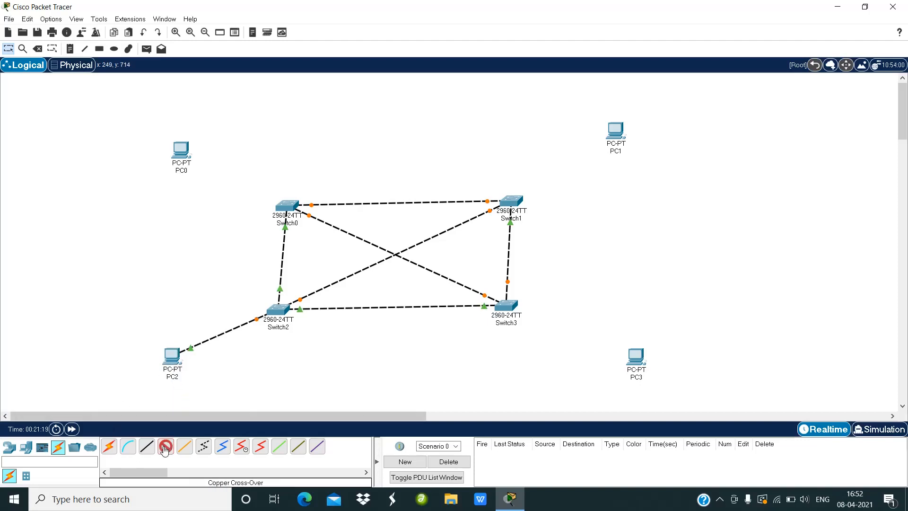
pyautogui.click(279, 206)
pyautogui.click(292, 222)
pyautogui.click(179, 150)
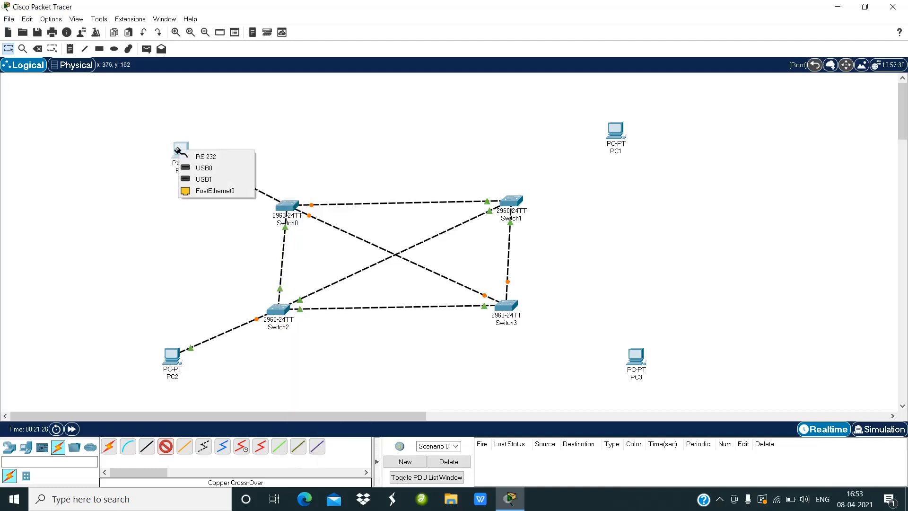
pyautogui.click(190, 190)
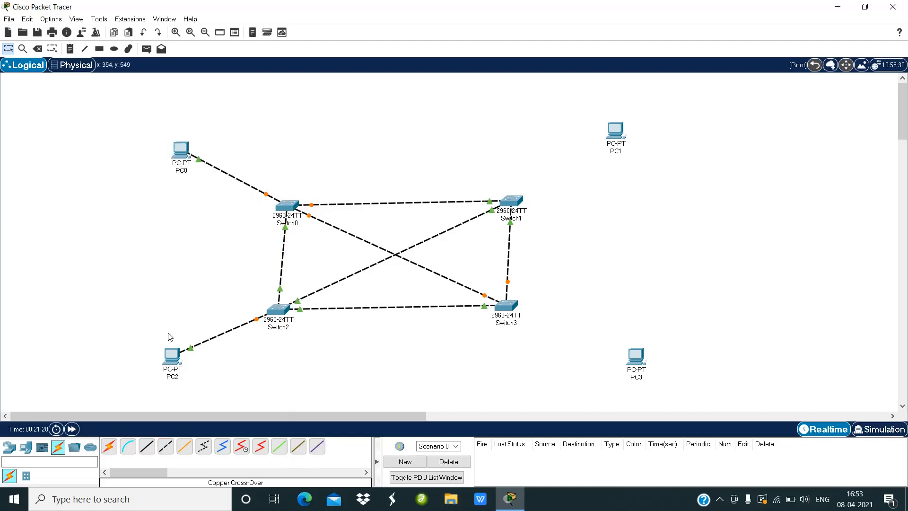
# Step: Connect Switch1 to PC1's FastEthernet0 with a copper cable
pyautogui.click(165, 446)
pyautogui.click(510, 199)
pyautogui.click(542, 215)
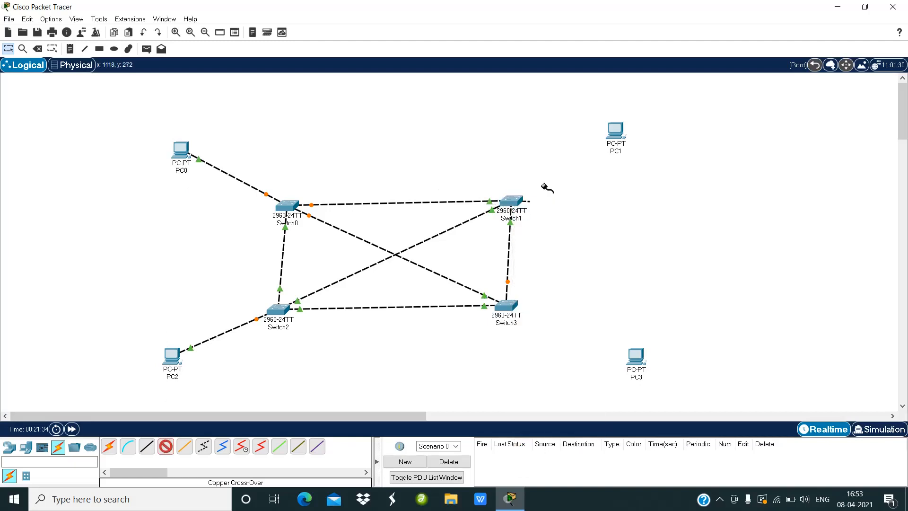
pyautogui.click(615, 133)
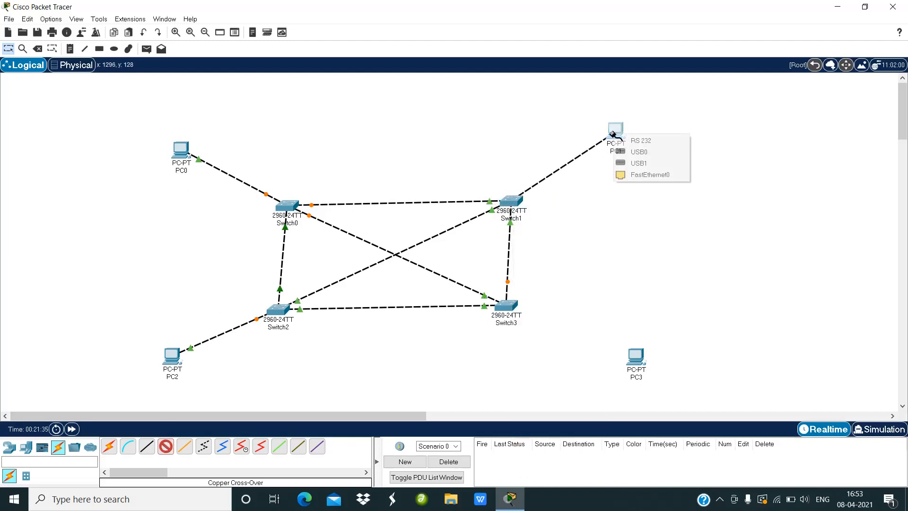
pyautogui.click(624, 175)
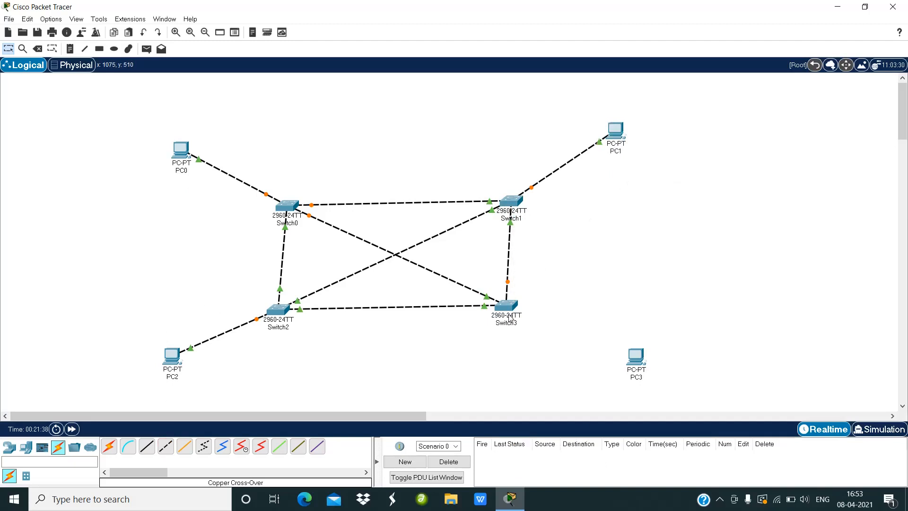
# Step: Connect Switch3's FastEthernet0/4 to PC3's FastEthernet0 with a copper cable
pyautogui.click(165, 453)
pyautogui.click(504, 305)
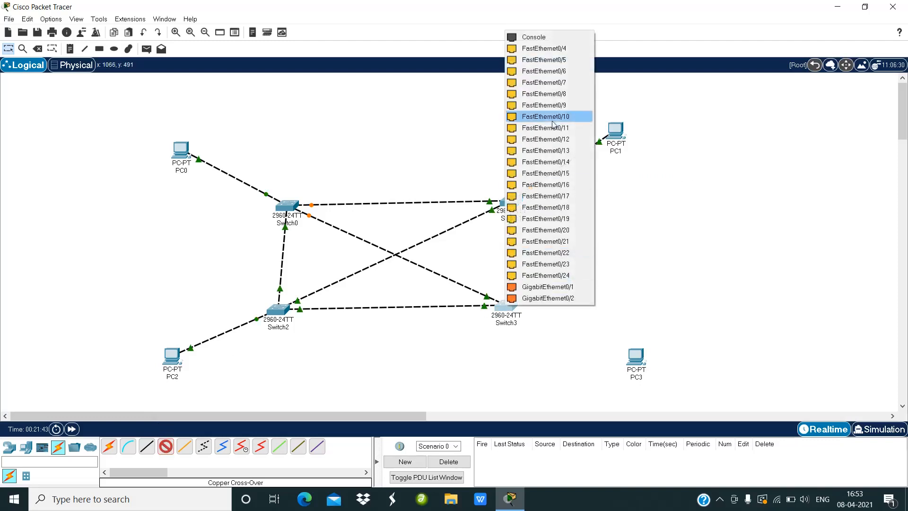
pyautogui.click(566, 50)
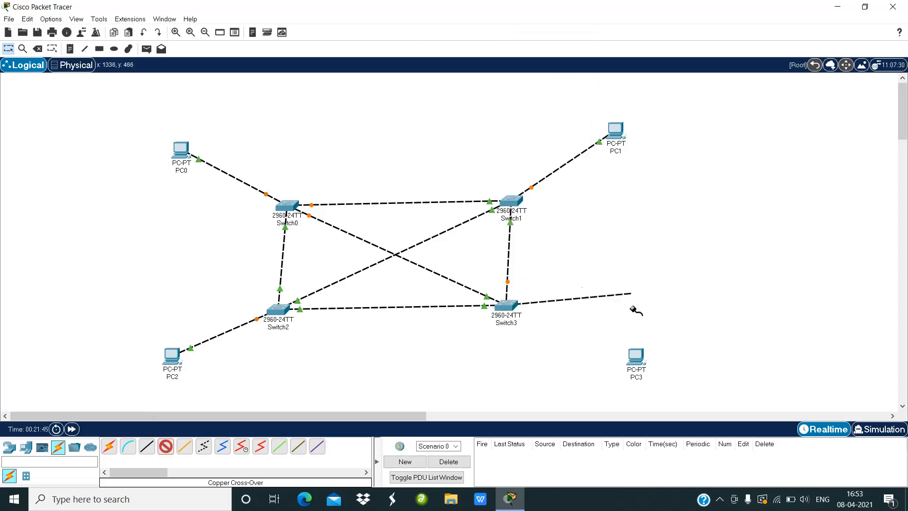
pyautogui.click(634, 362)
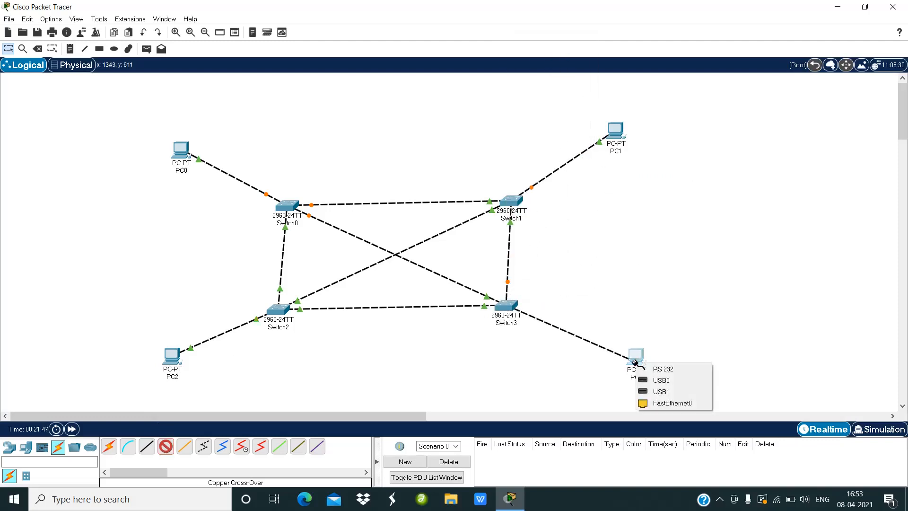
pyautogui.click(652, 404)
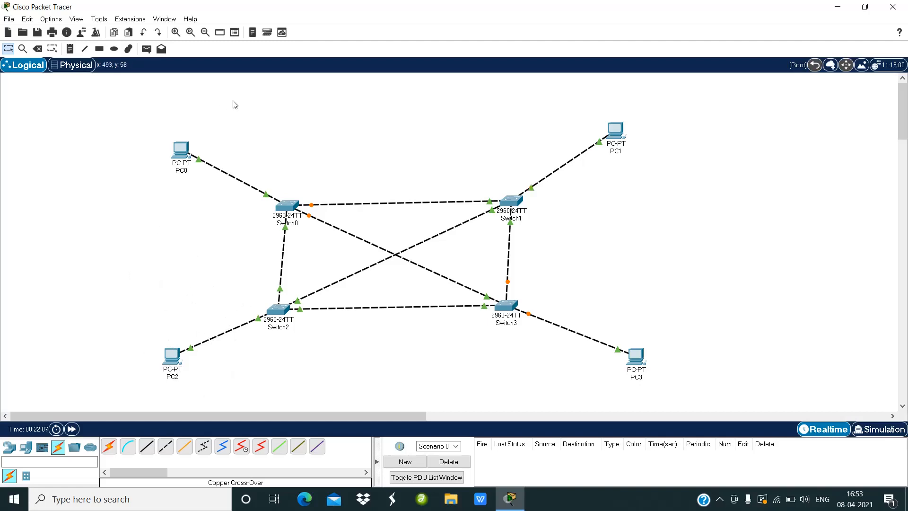
# Step: Give PC0 a static IPv4 address of 192.168.20.1 with subnet mask 255.255.255.0
pyautogui.click(180, 158)
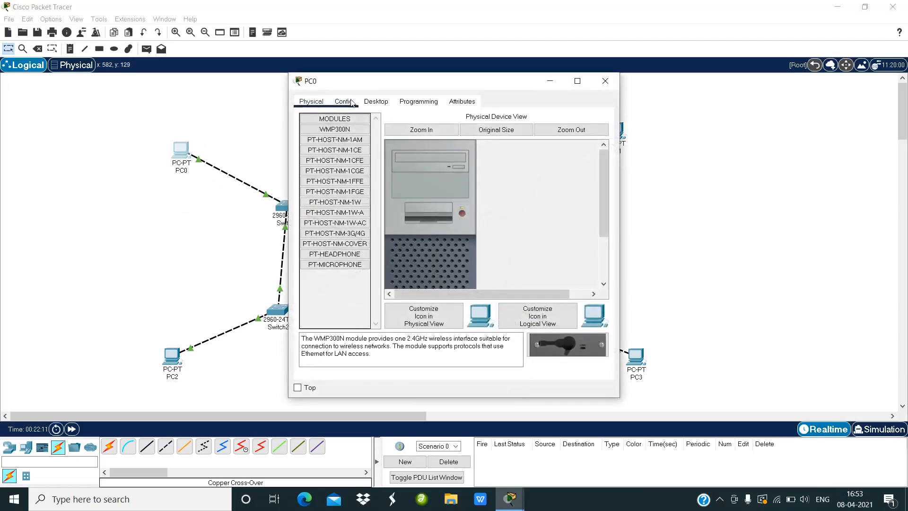
pyautogui.click(376, 105)
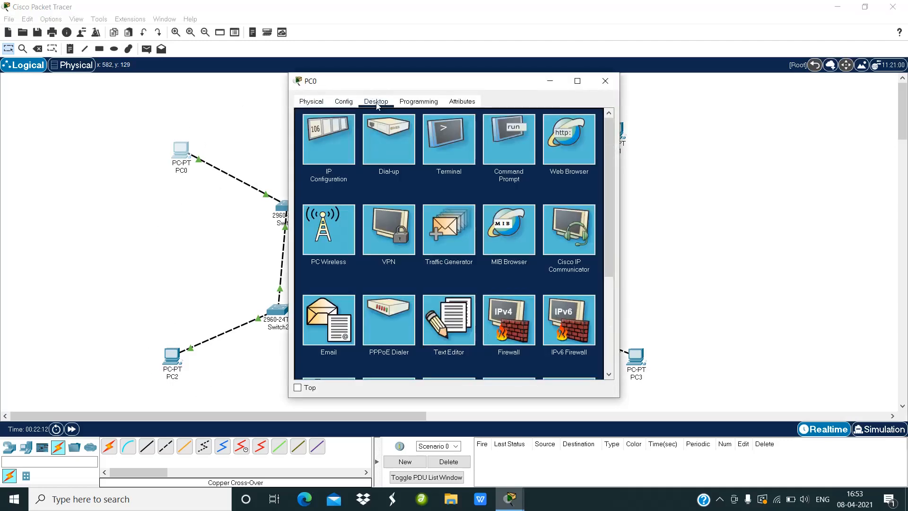
pyautogui.click(332, 144)
pyautogui.click(412, 171)
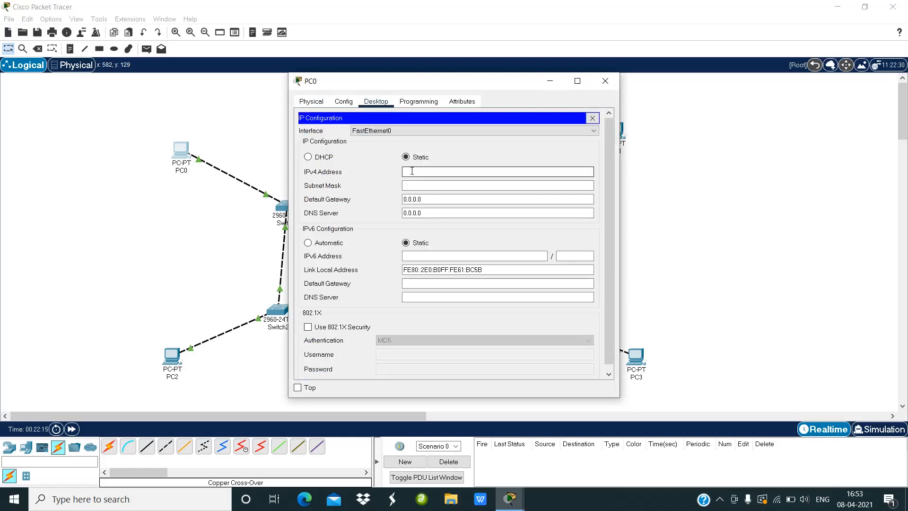
pyautogui.write('192.168.20.1')
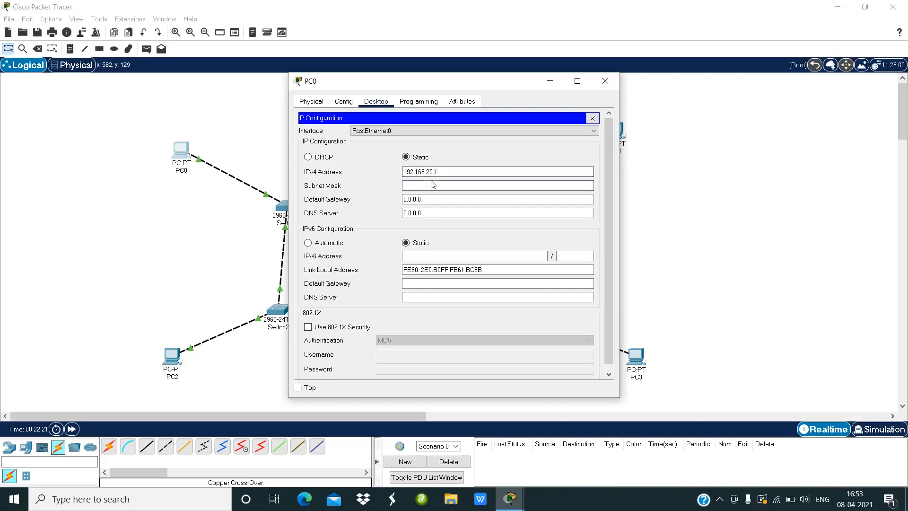
pyautogui.click(432, 186)
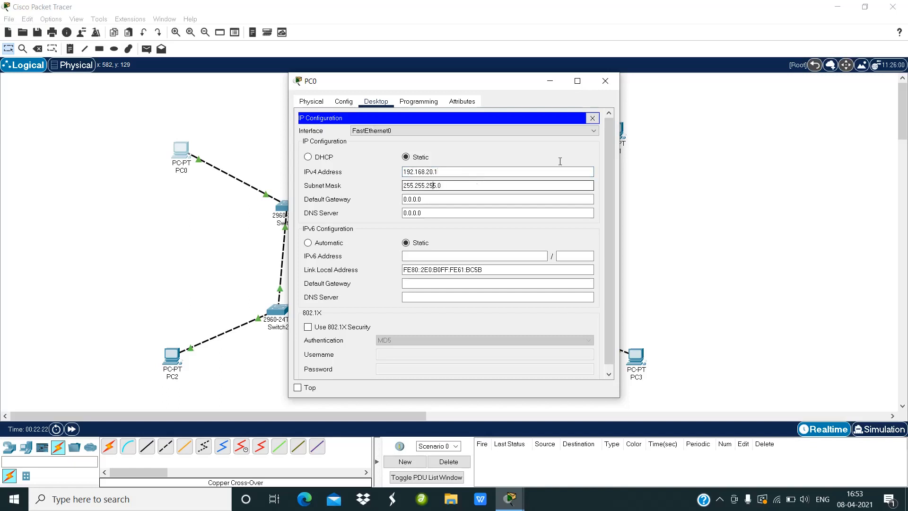
pyautogui.click(605, 81)
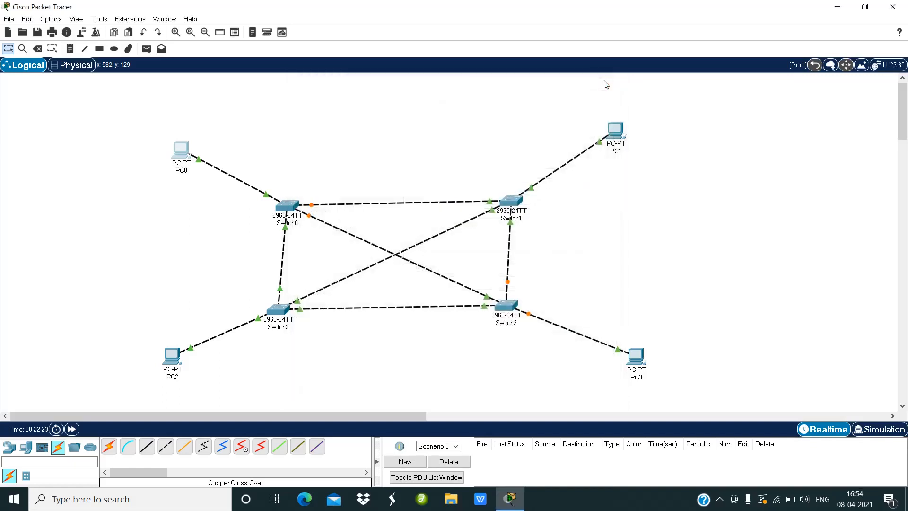
# Step: Give PC1 a static IPv4 address of 192.168.20.2 with subnet mask 255.255.255.0
pyautogui.click(617, 138)
pyautogui.click(380, 103)
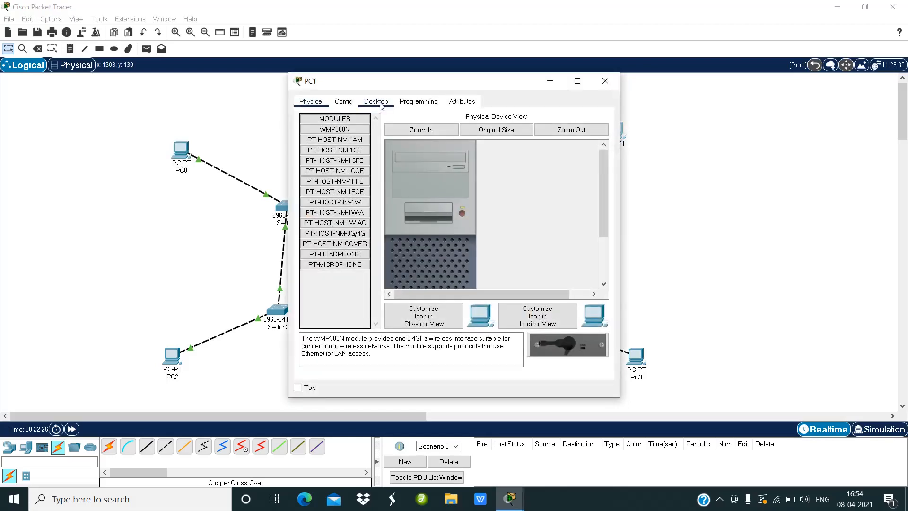
pyautogui.click(336, 155)
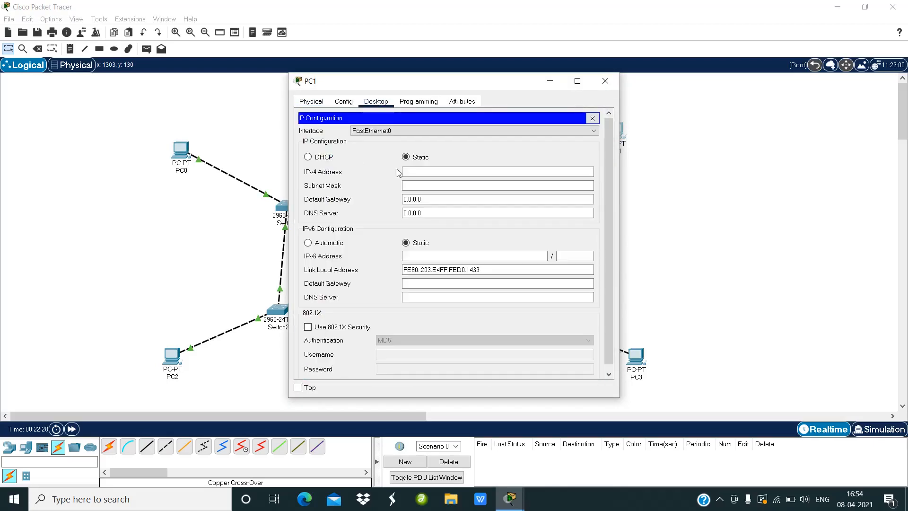
pyautogui.click(414, 171)
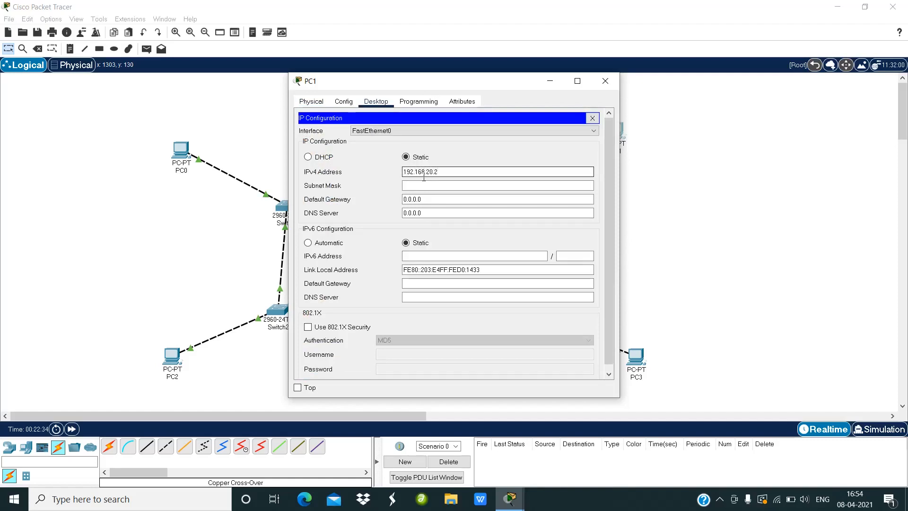
pyautogui.click(425, 186)
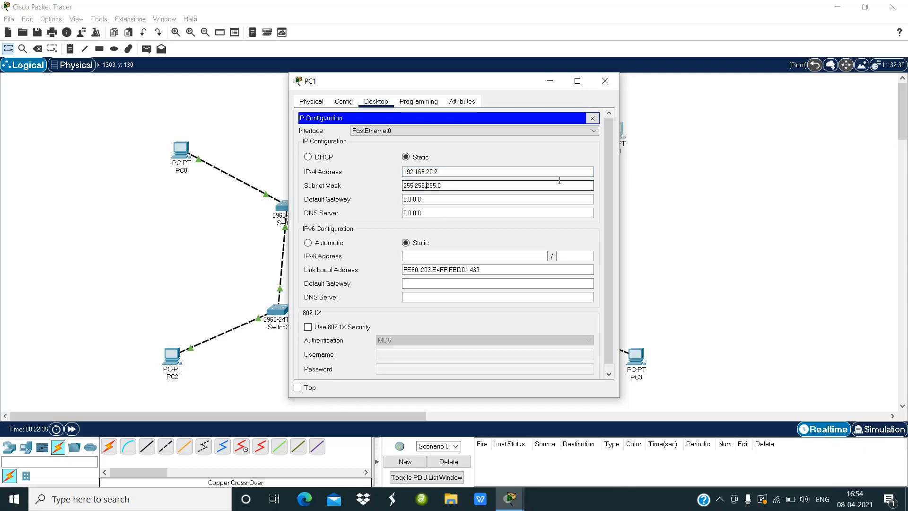
pyautogui.click(603, 81)
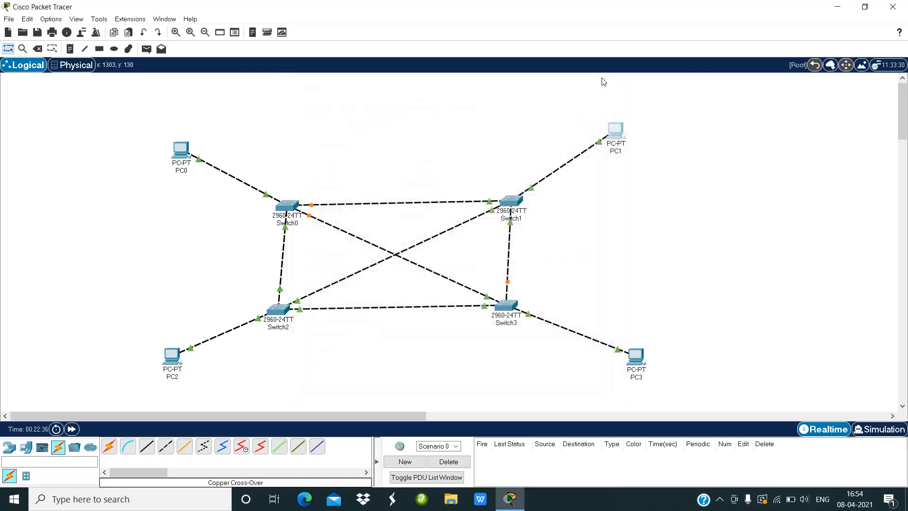
# Step: Give PC2 a static IPv4 address of 192.168.20.3 with subnet mask 255.255.255.0
pyautogui.click(172, 372)
pyautogui.click(377, 106)
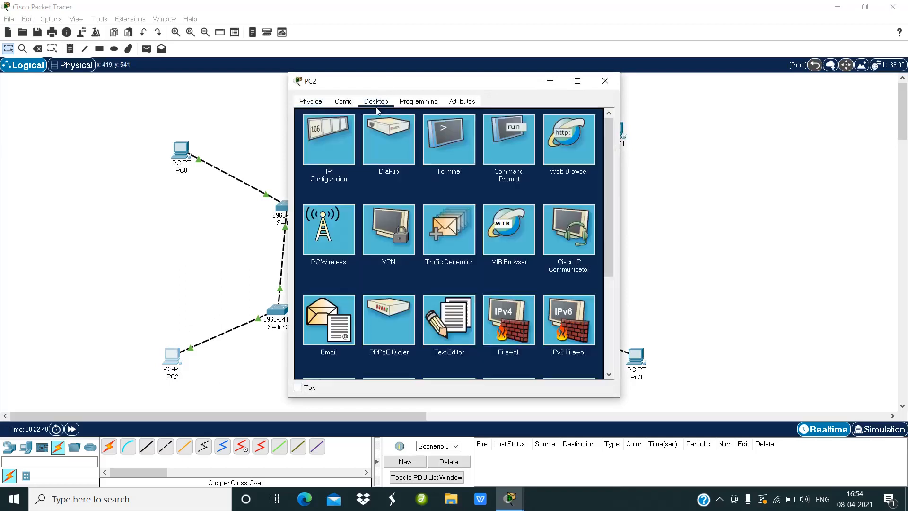
pyautogui.click(348, 146)
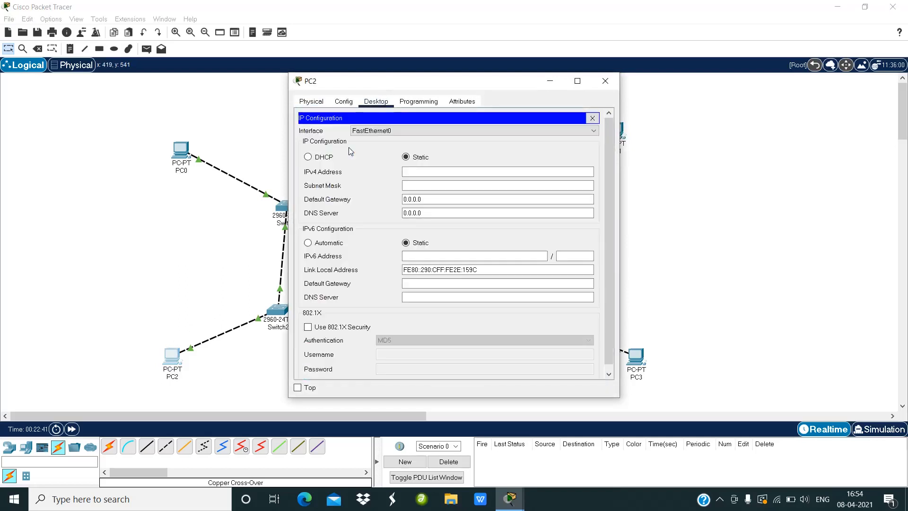
pyautogui.click(409, 172)
pyautogui.write('192.168.20.3')
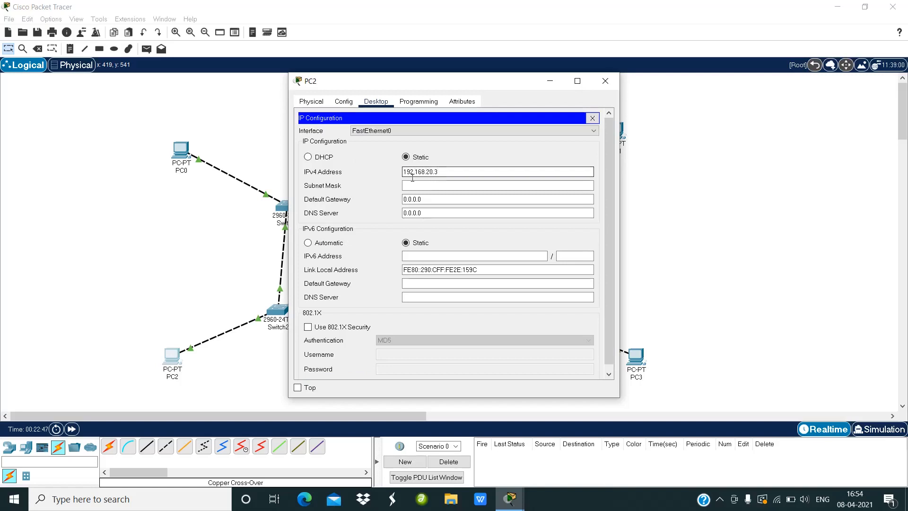
pyautogui.click(416, 186)
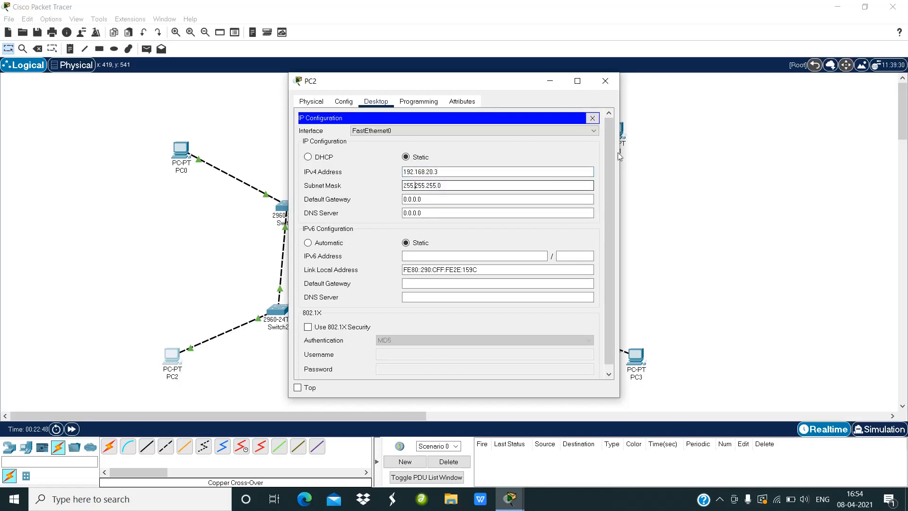
pyautogui.click(605, 80)
# Step: Give PC3 a static IPv4 address of 192.168.20.4 with subnet mask 255.255.255.0
pyautogui.click(633, 362)
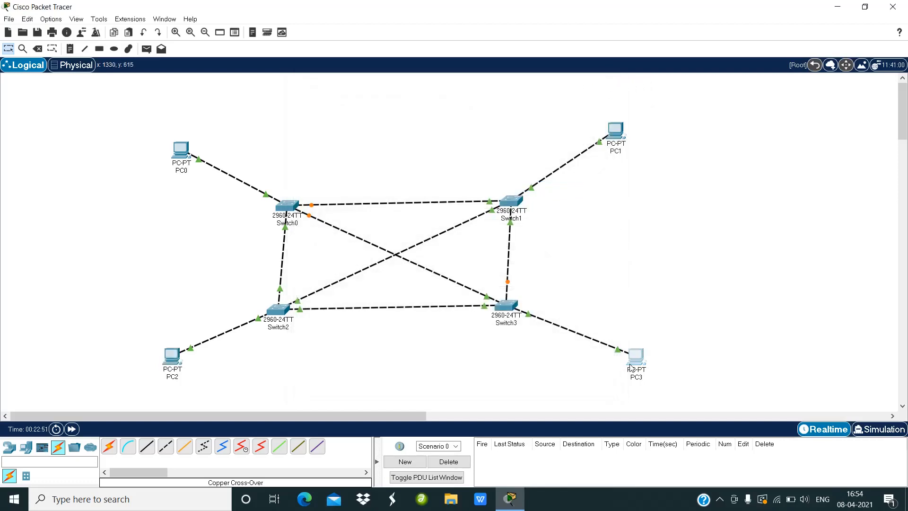
pyautogui.click(376, 102)
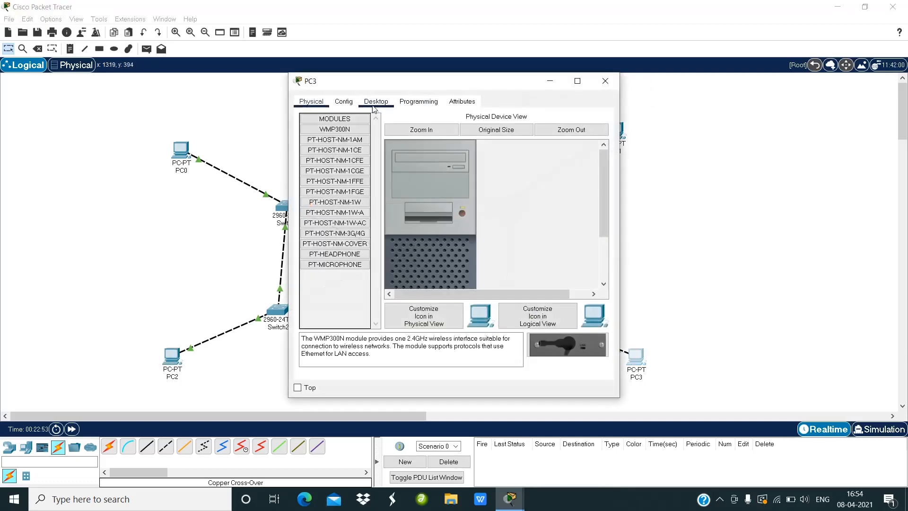
pyautogui.click(338, 149)
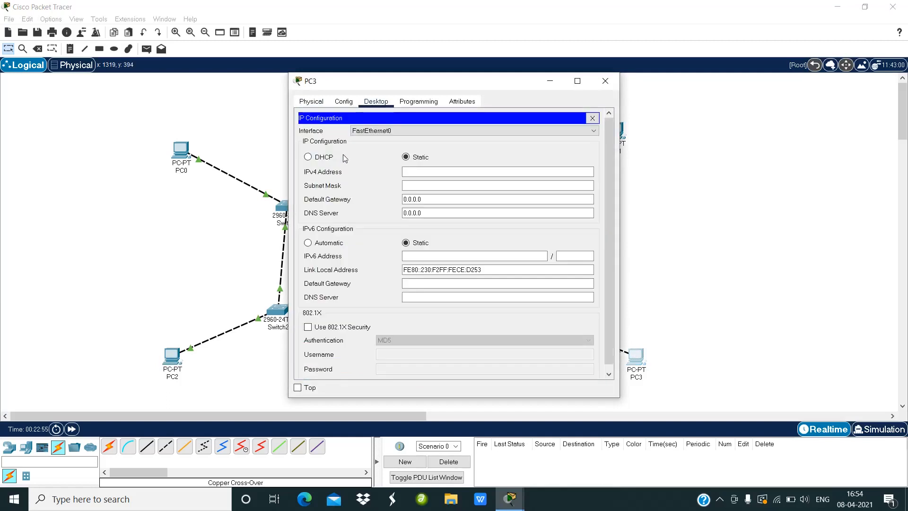
pyautogui.click(426, 172)
pyautogui.write('1')
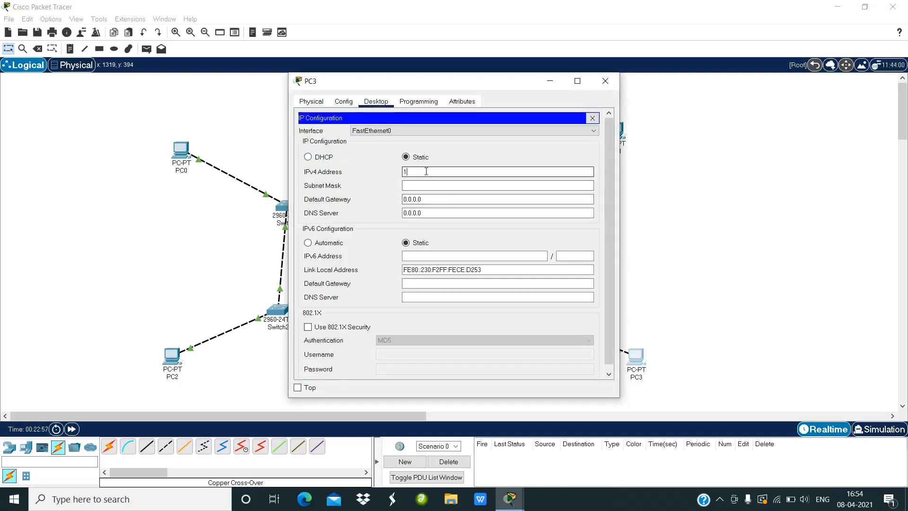
pyautogui.write('92.168.20.4')
pyautogui.click(432, 185)
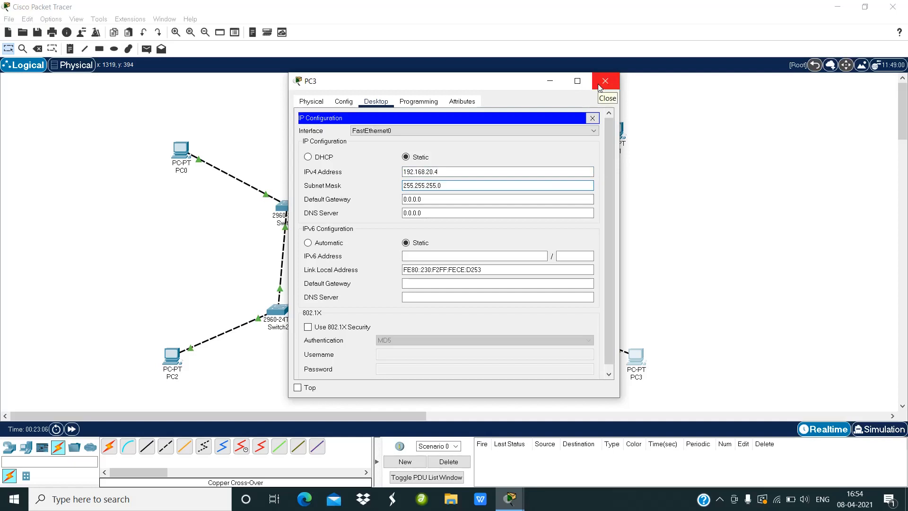
pyautogui.click(599, 86)
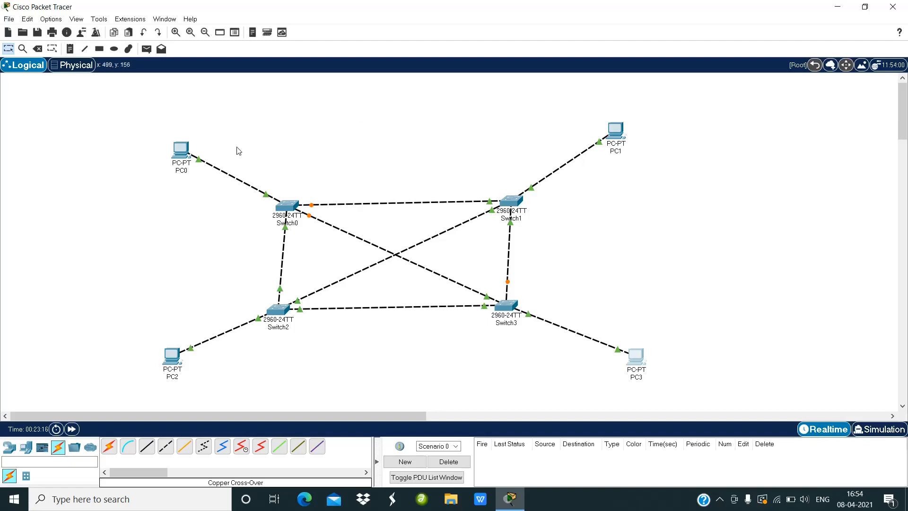
# Step: Switch to Simulation mode and clear OSPF from the event list filters
pyautogui.click(78, 21)
pyautogui.press('Escape')
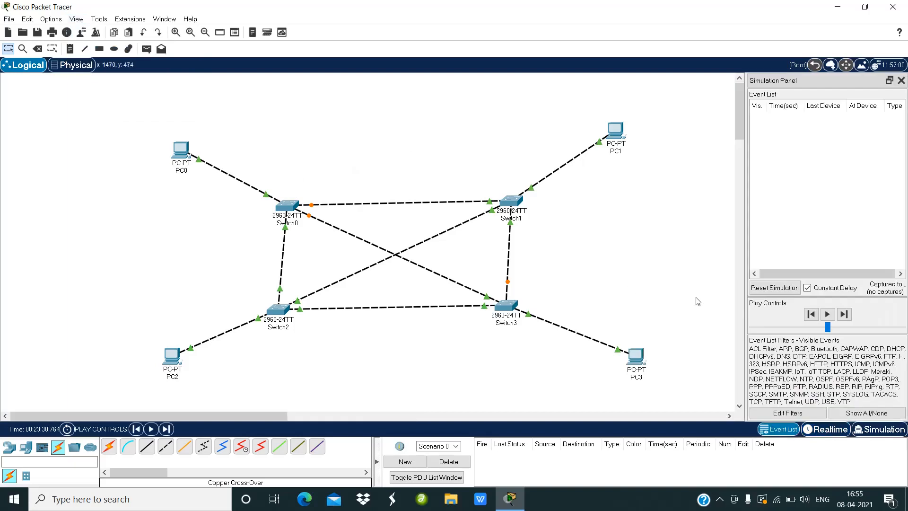
pyautogui.click(800, 414)
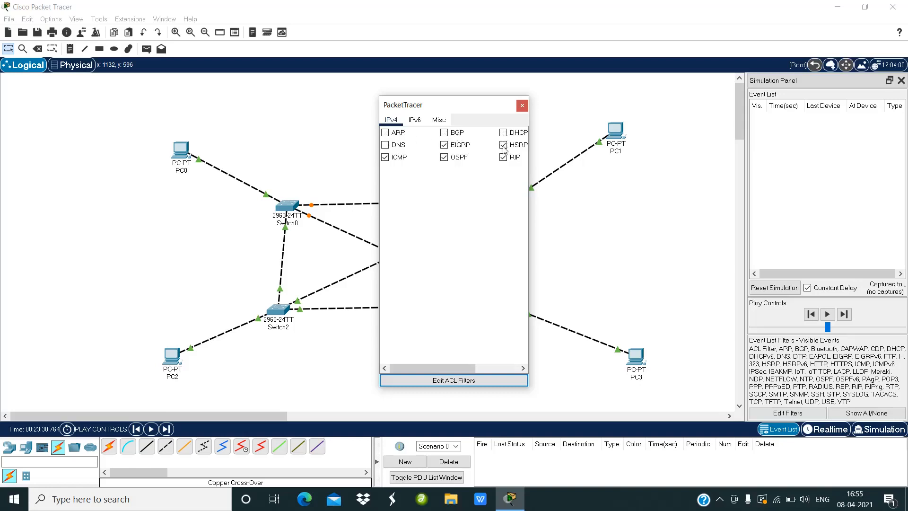
pyautogui.click(444, 158)
pyautogui.click(522, 105)
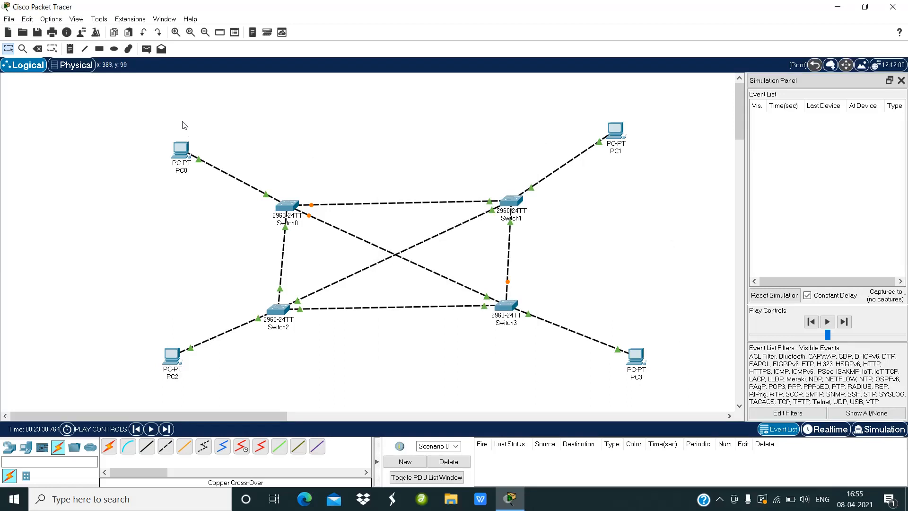
# Step: Send a simple PDU from PC0 to PC3 and play the simulation to follow the packet
pyautogui.click(145, 52)
pyautogui.click(177, 147)
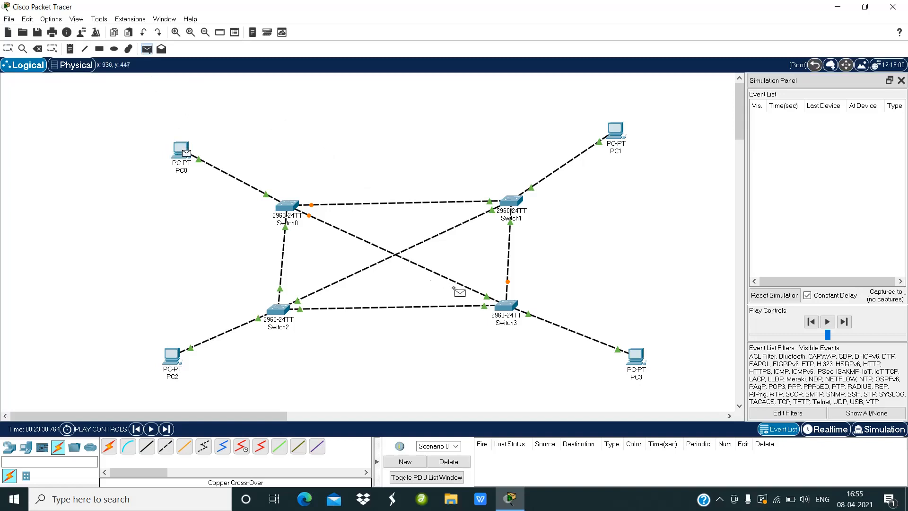
pyautogui.click(627, 352)
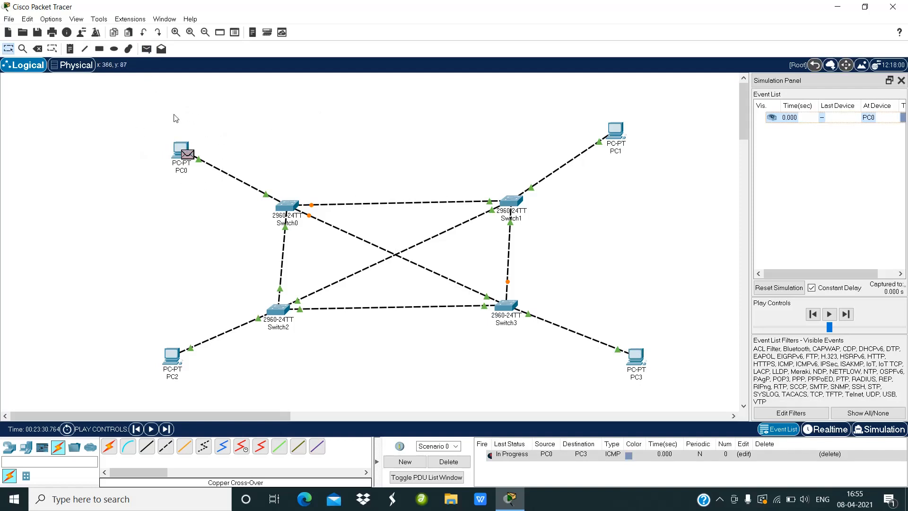
pyautogui.click(829, 316)
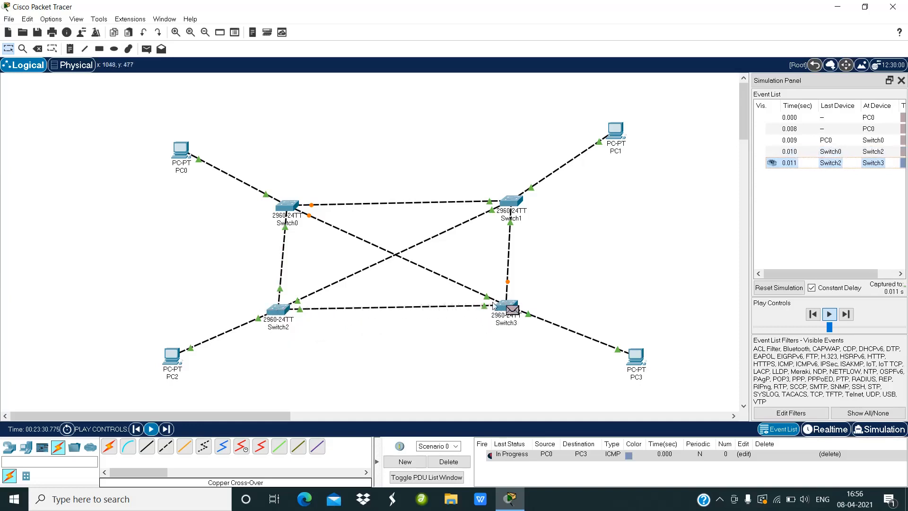
pyautogui.moveTo(512, 314)
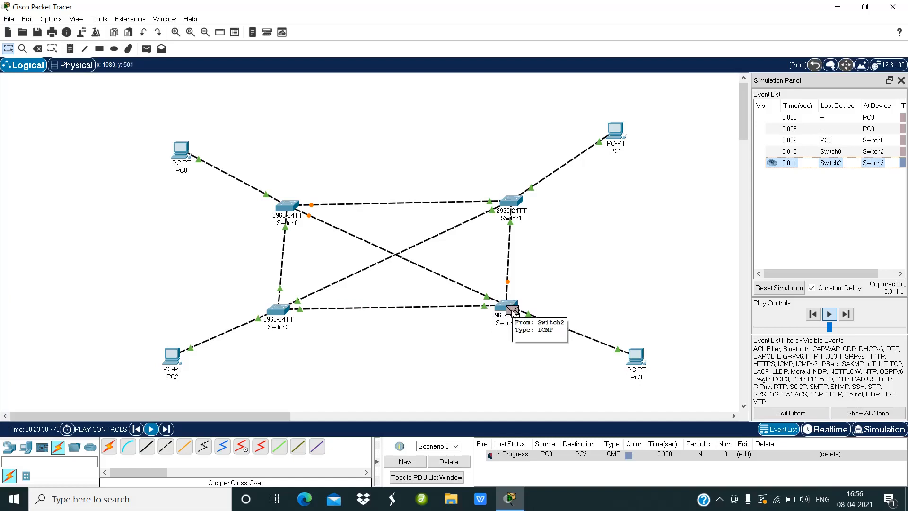